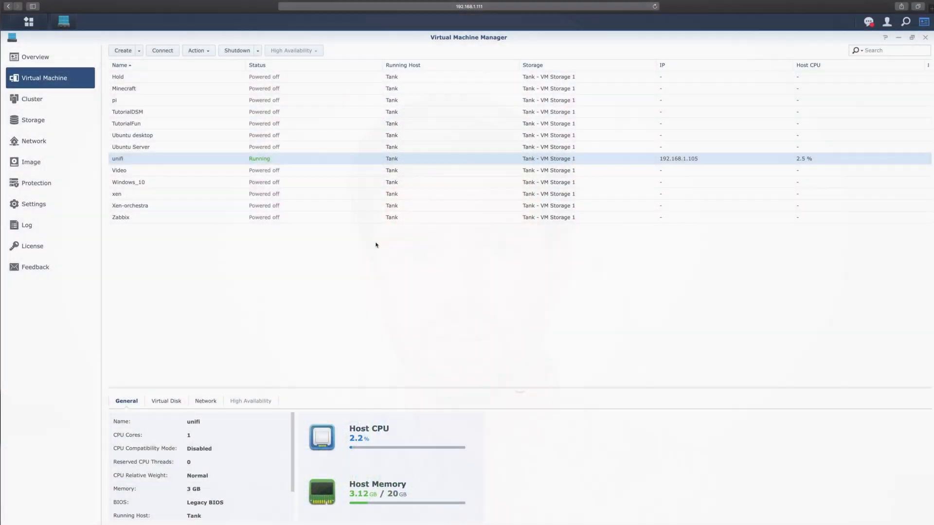
Take a snapshot of the running unifi virtual machine from its Action menu.
click(199, 51)
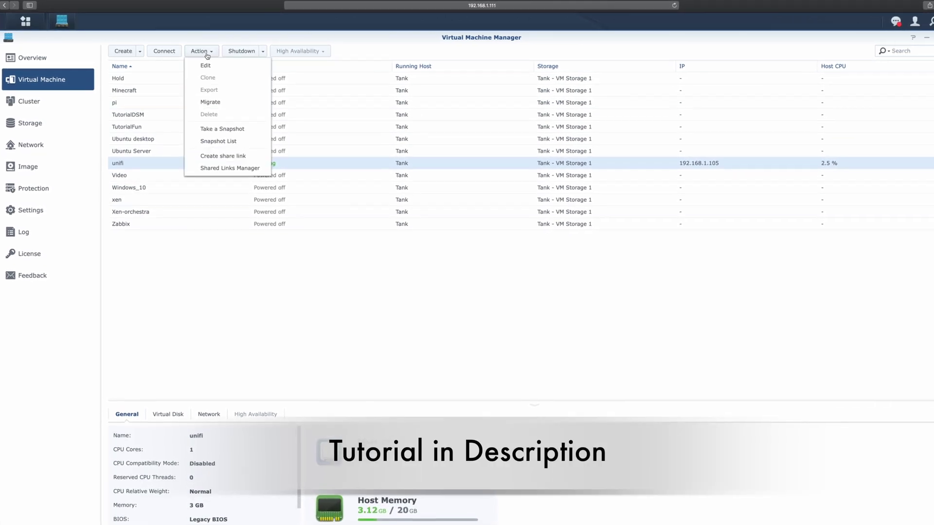
click(225, 131)
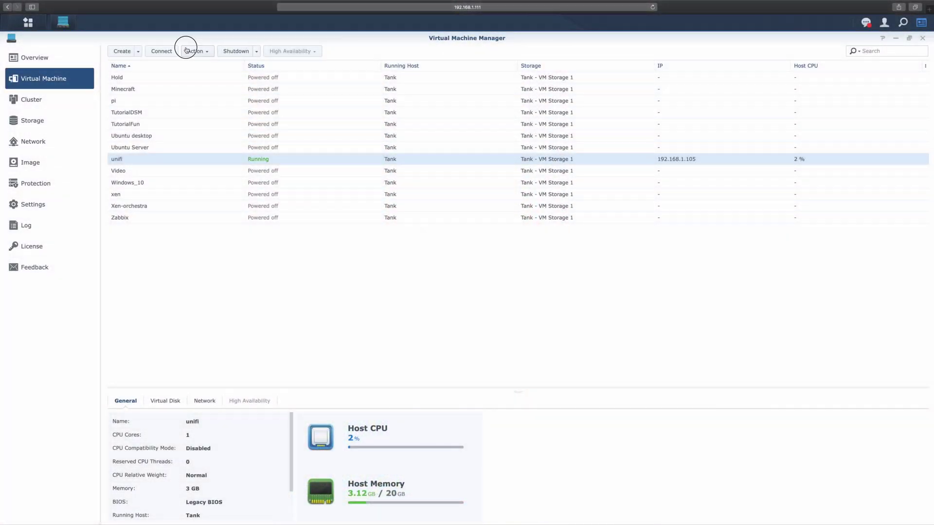
click(188, 53)
Open unifi's Snapshot List and bring up actions for snapshot GMT-2020.05.02-15.13.05.
click(213, 138)
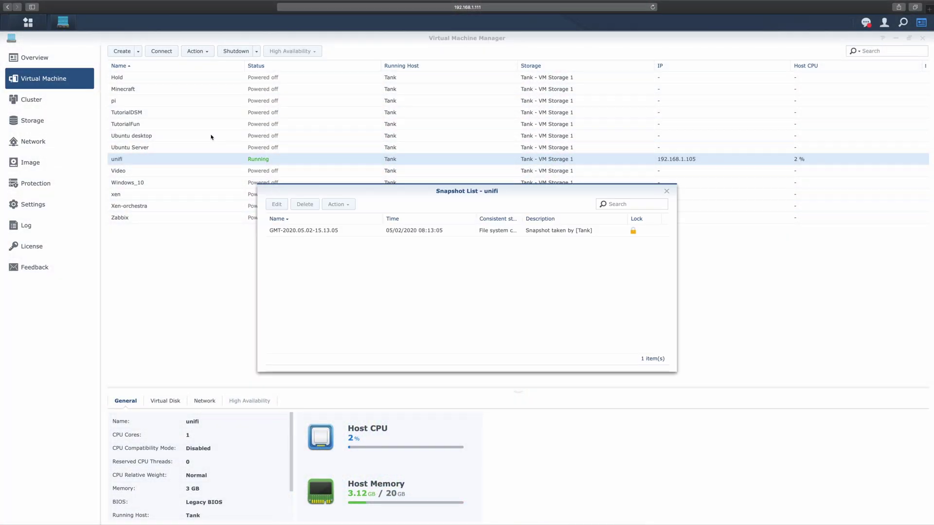
click(297, 230)
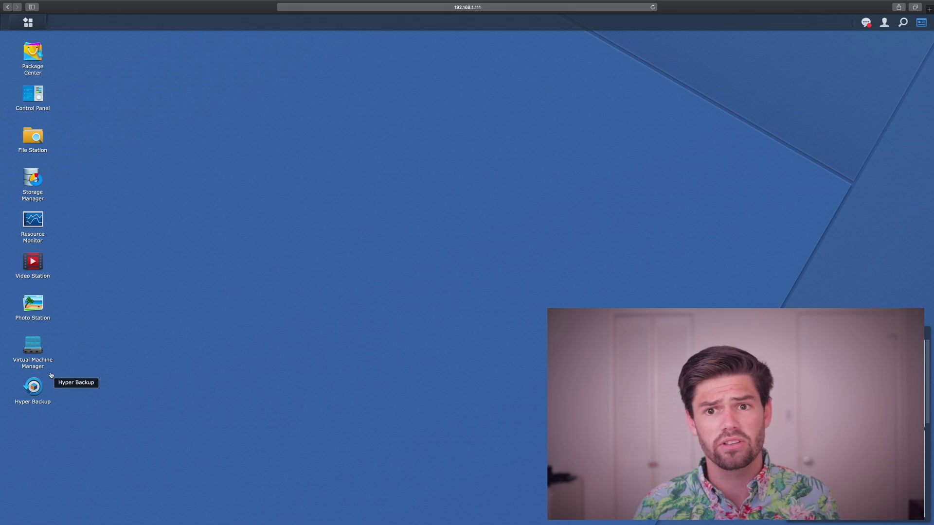
Launch Virtual Machine Manager from Package Center's All Packages list.
click(42, 66)
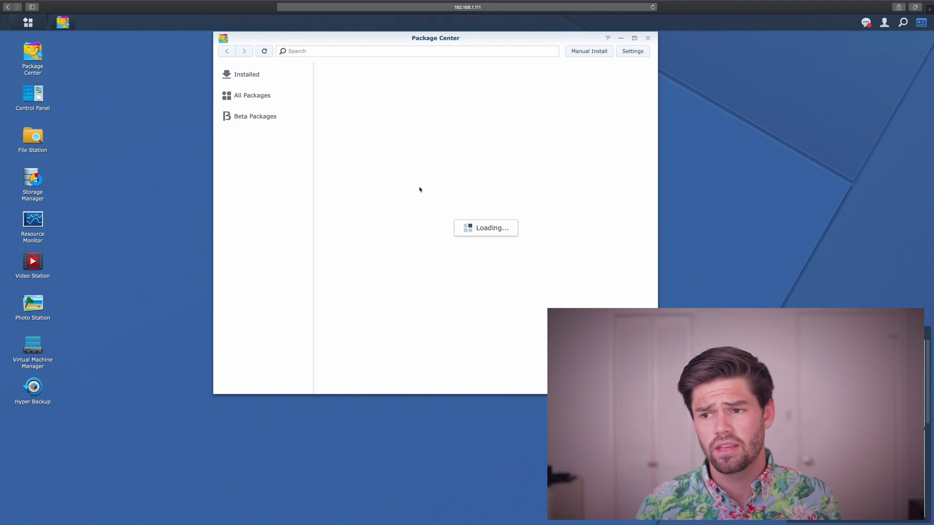
scroll(419, 193, down, 10)
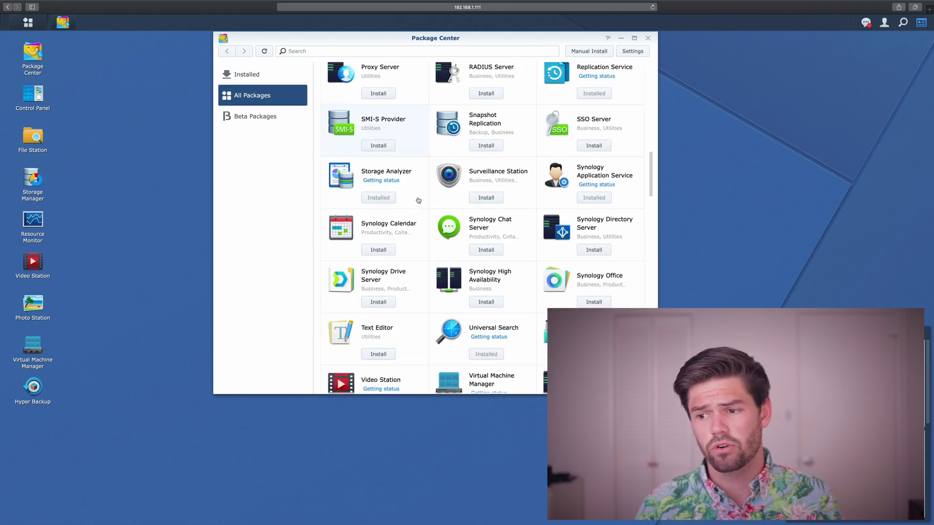
scroll(418, 200, down, 5)
scroll(513, 131, up, 1)
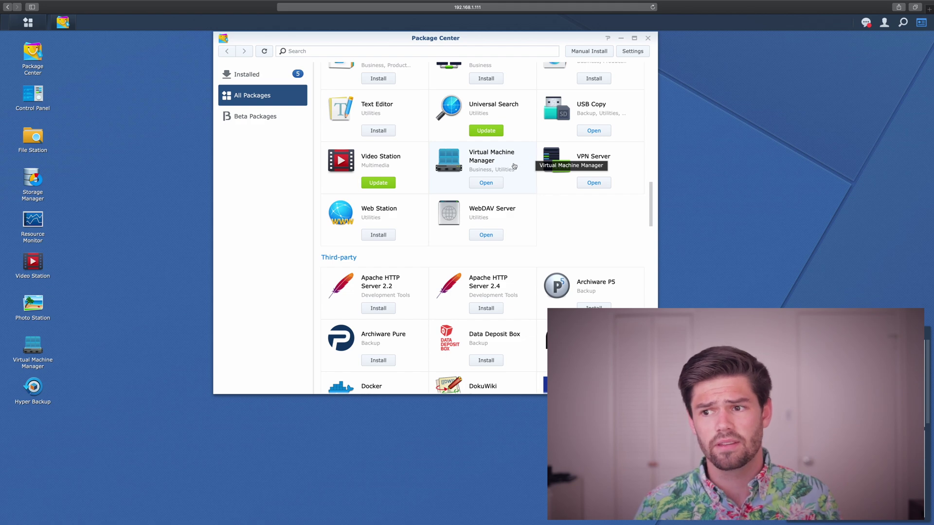
click(496, 185)
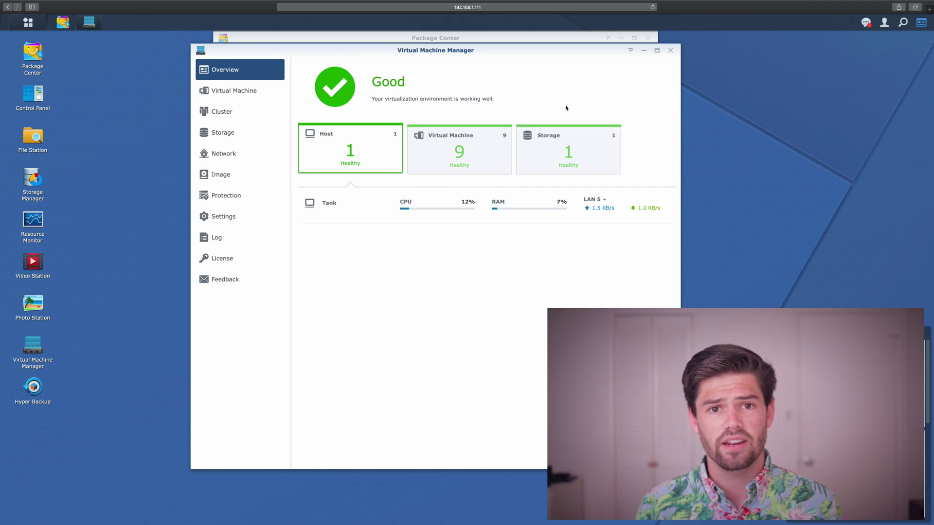
Start adding a new storage on Tank's Btrfs Volume 3.
click(240, 130)
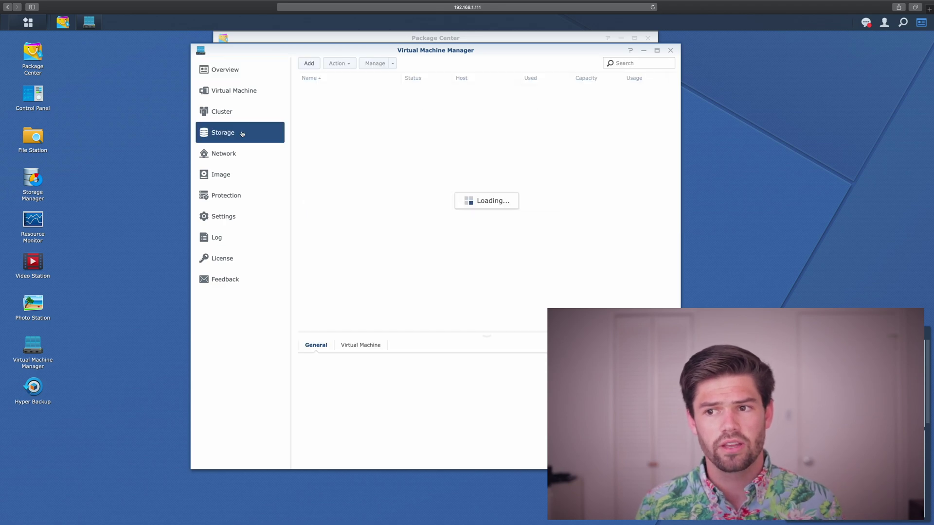
click(315, 67)
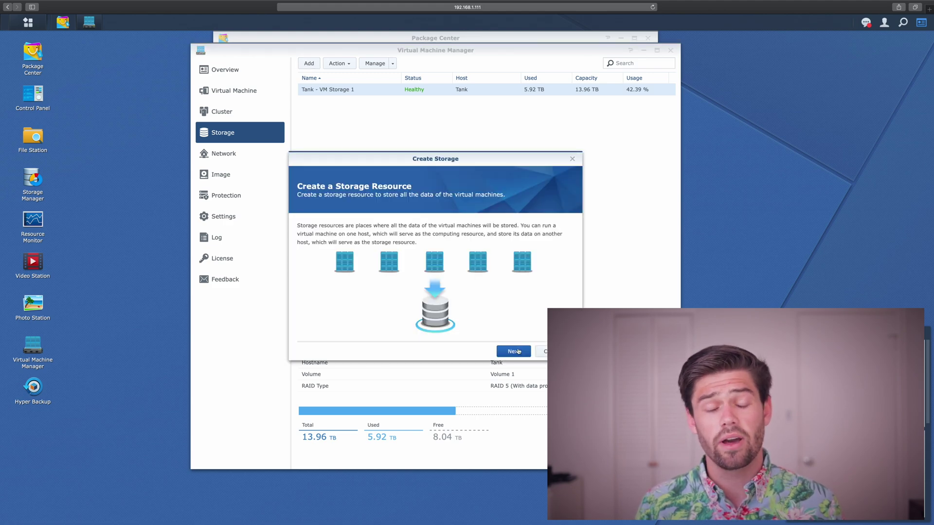
click(519, 352)
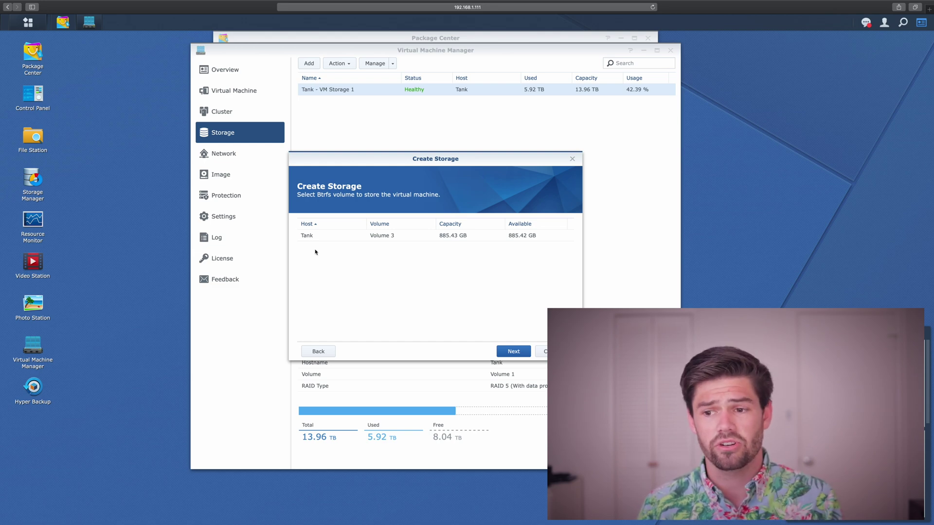
click(328, 237)
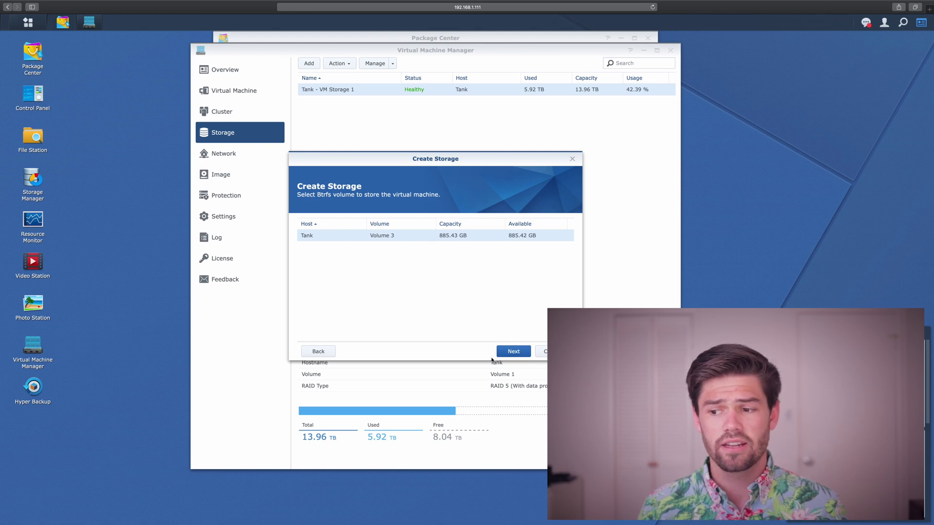
click(509, 353)
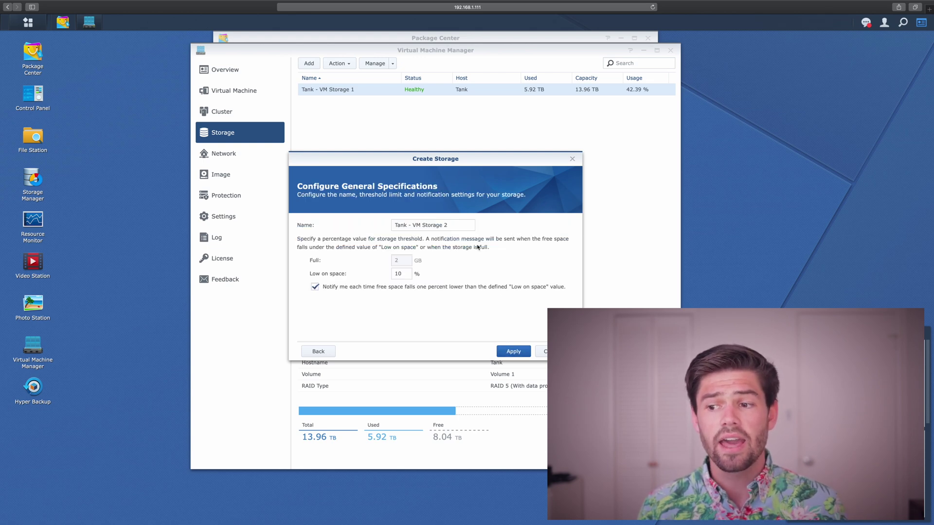
Name the storage Speed with a 15% low-on-space threshold and create it.
drag(463, 223, 293, 207)
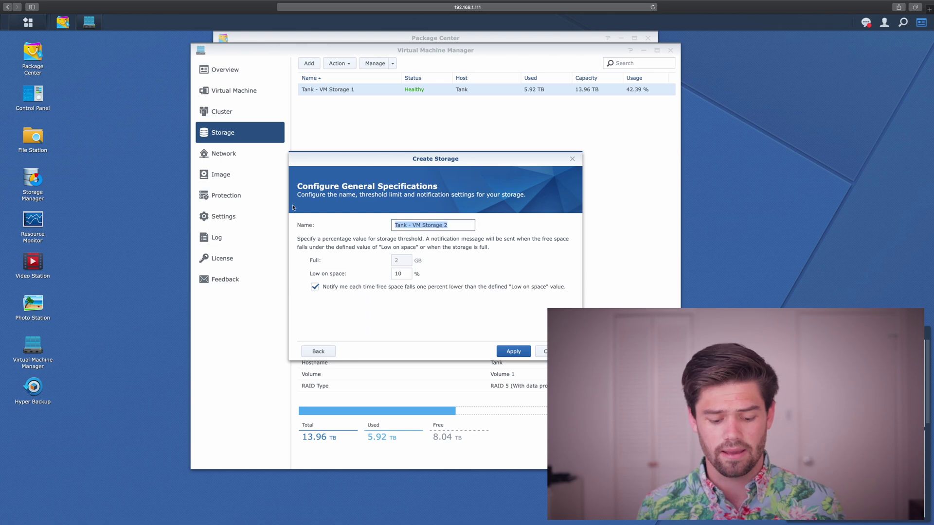
text(Speed)
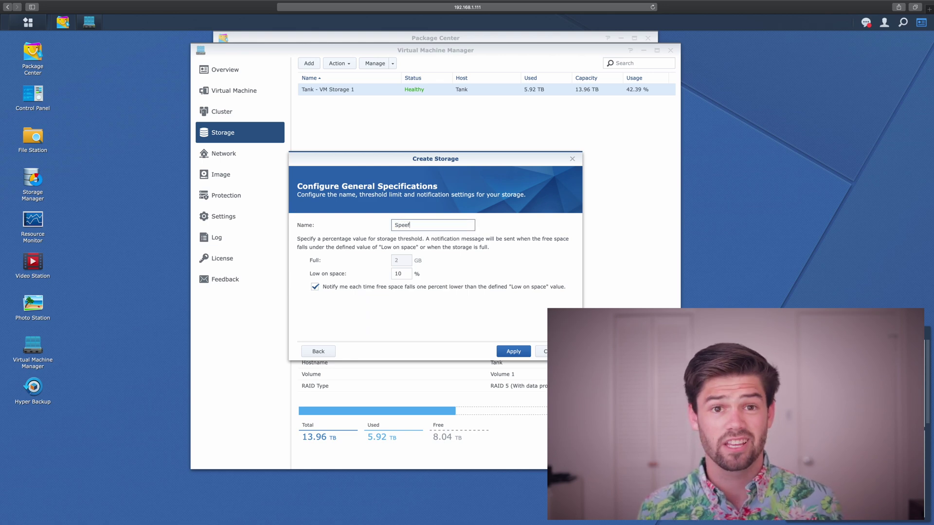
click(460, 267)
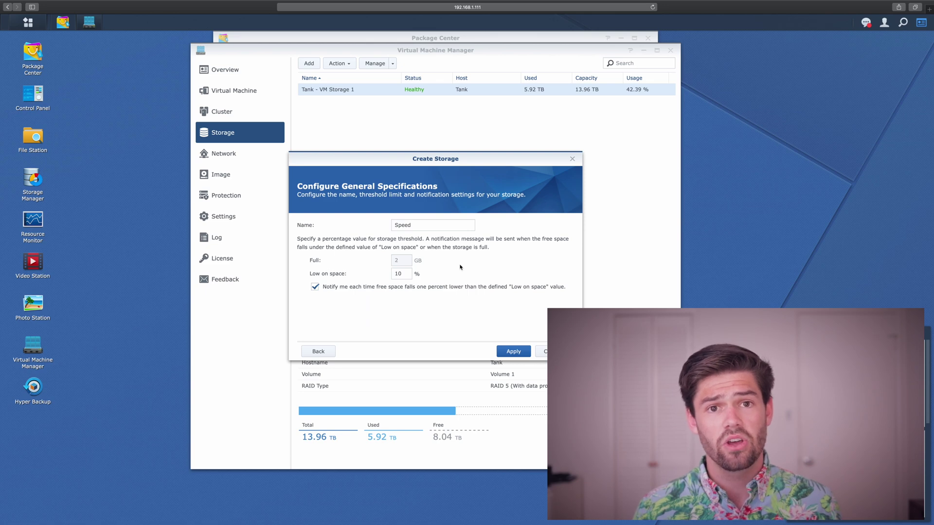
double_click(404, 274)
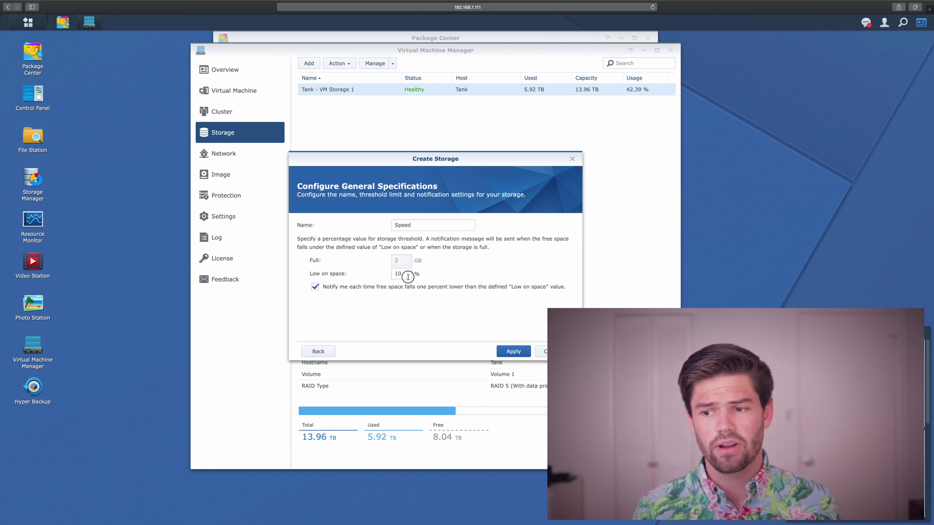
text(15)
key(Return)
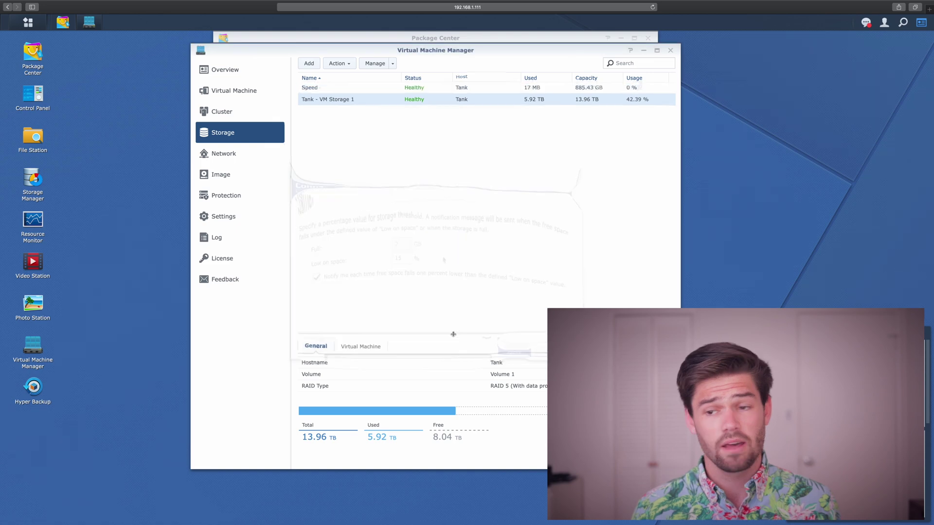
click(312, 90)
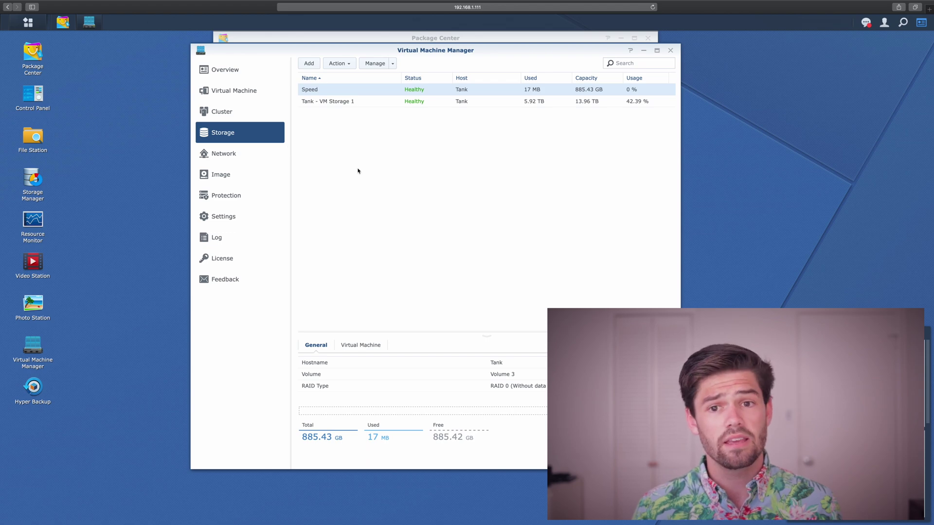
Start a new virtual switch that uses the Bond 1 and LAN 5 interfaces.
click(246, 155)
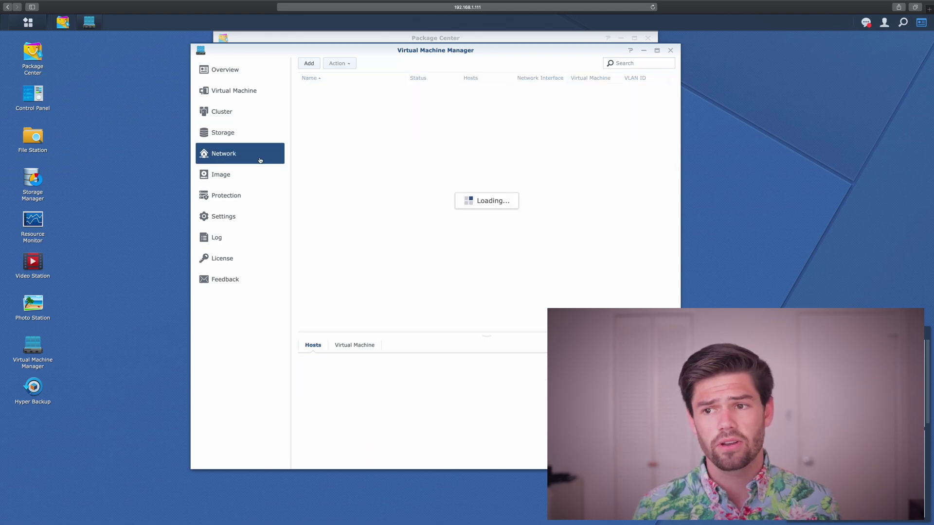
click(307, 64)
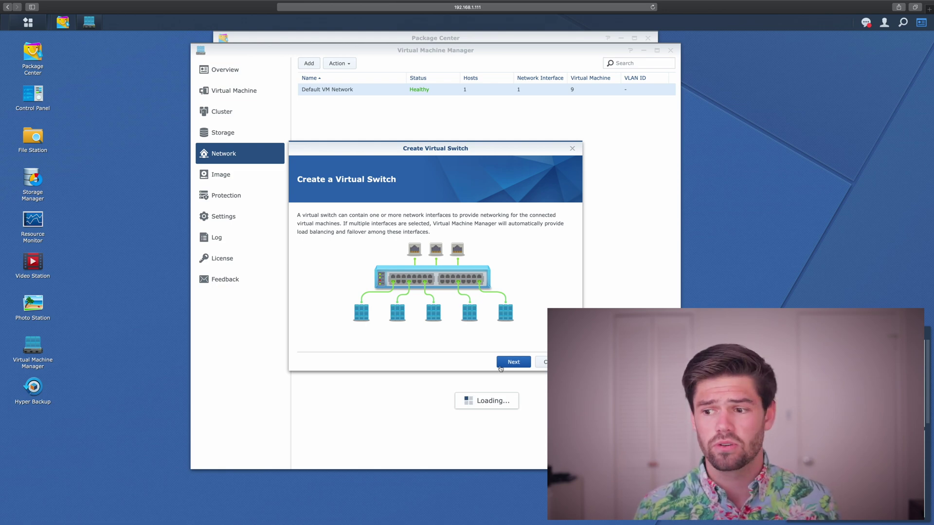
click(500, 365)
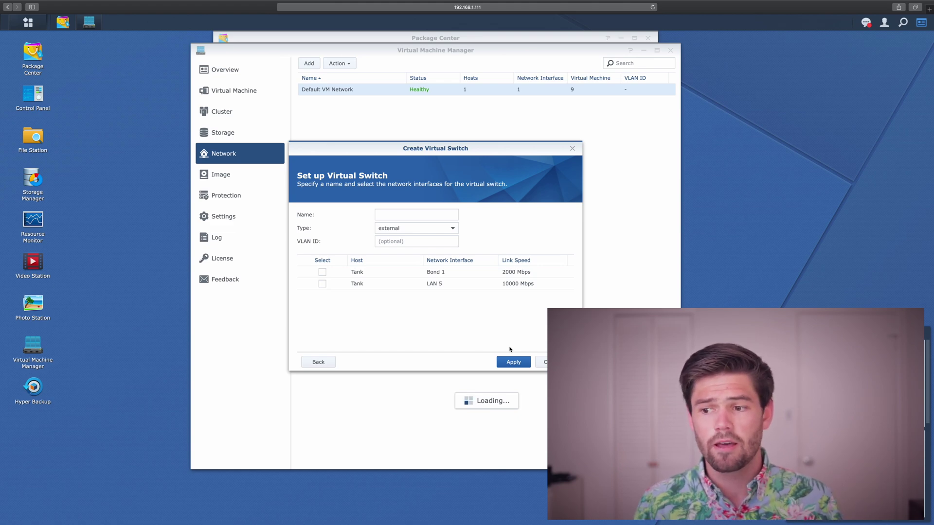
click(323, 272)
click(322, 284)
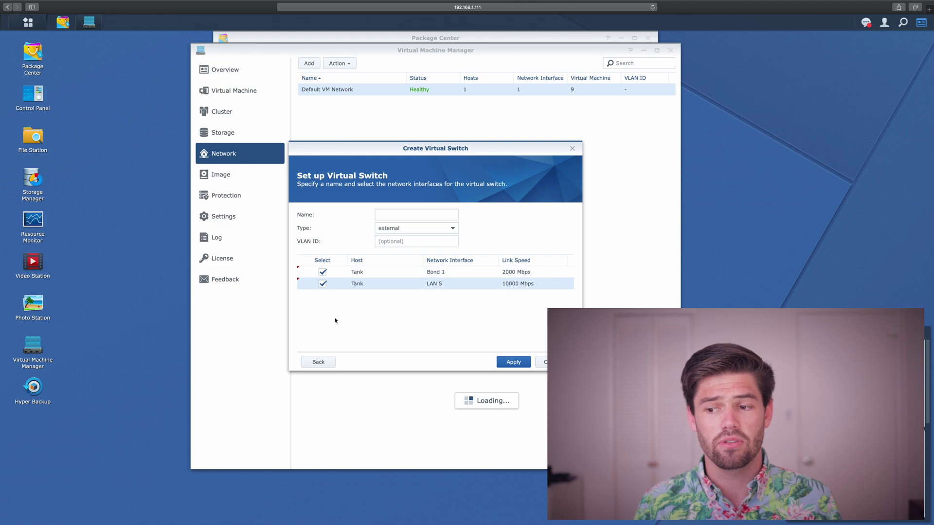
Name the switch forVideo, keep its type external, and create it.
click(426, 215)
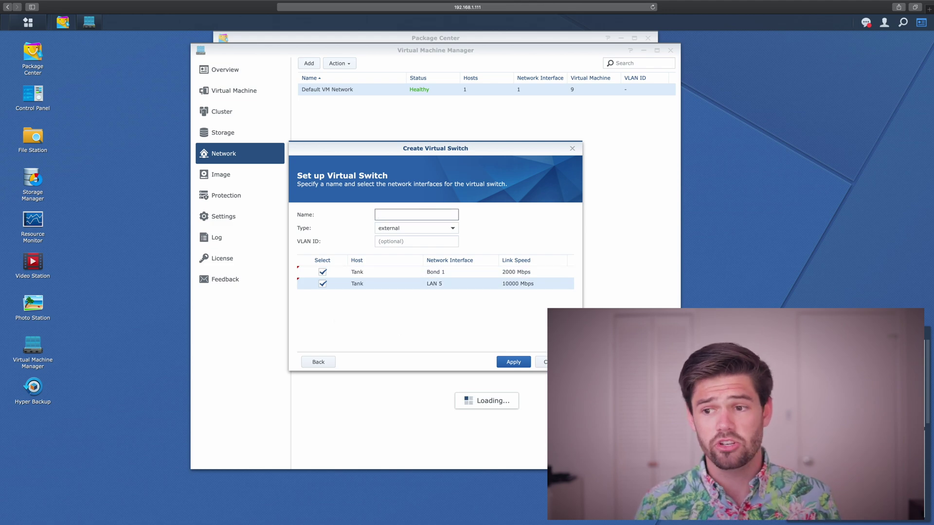
text(forVideo)
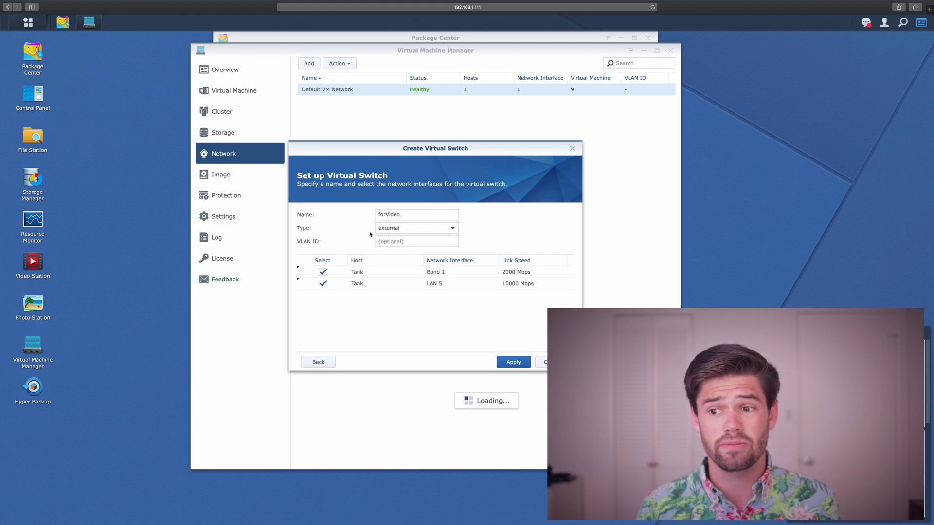
click(399, 232)
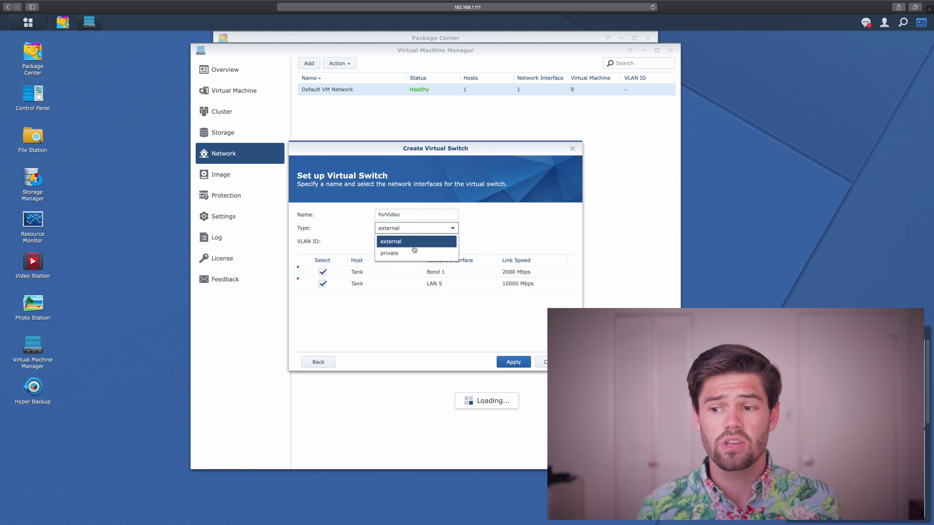
click(411, 253)
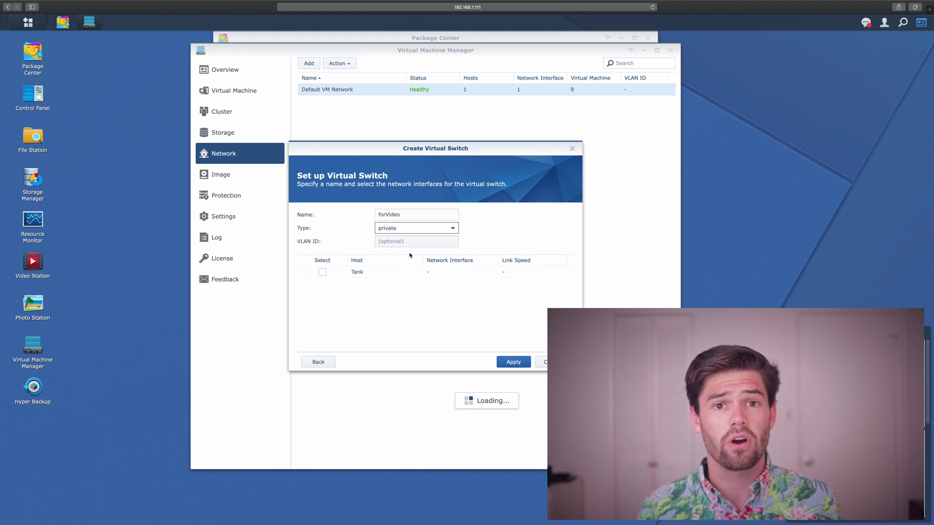
click(415, 228)
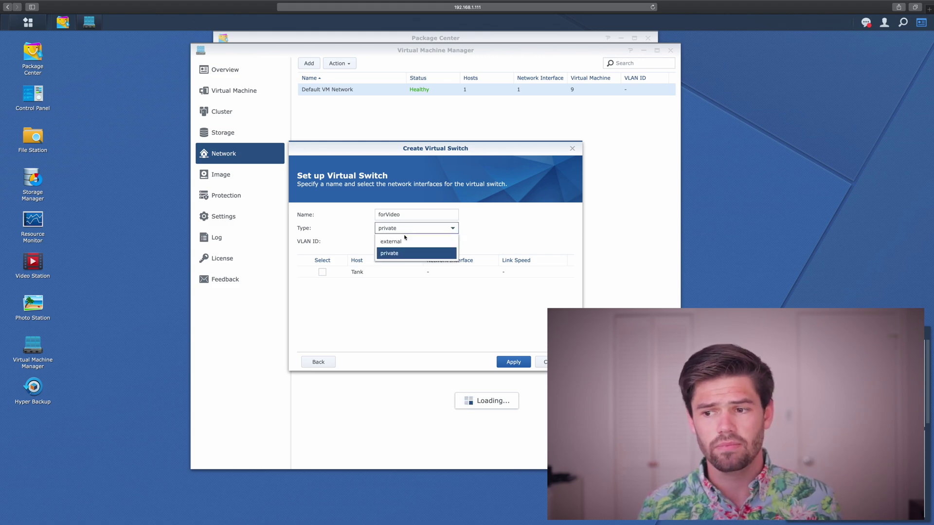
click(402, 242)
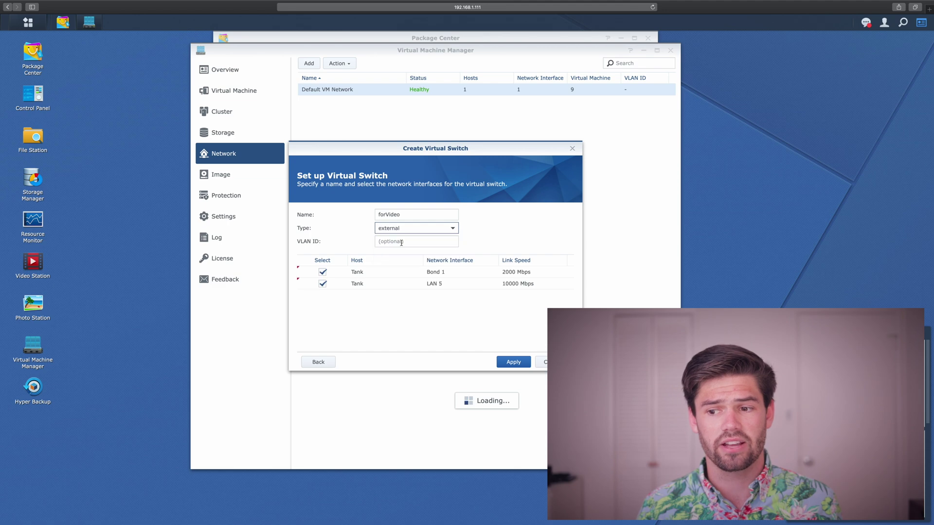
click(513, 362)
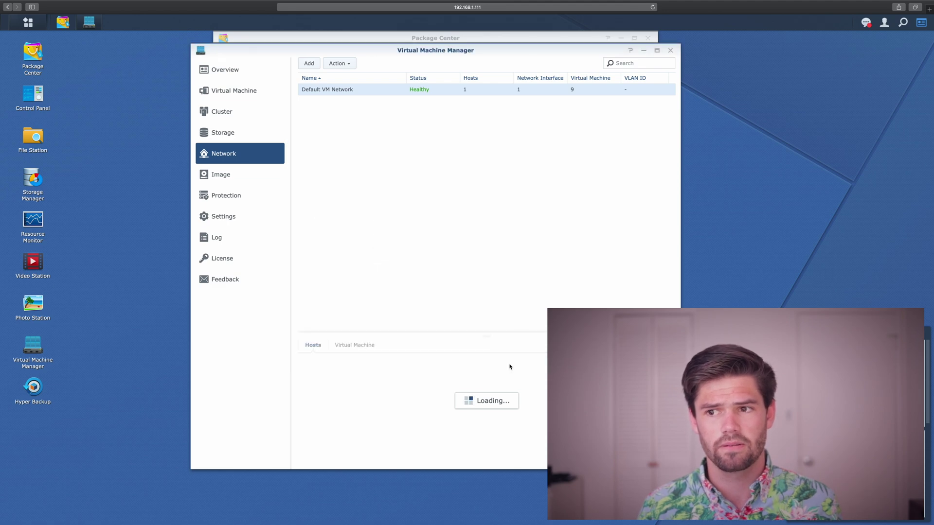
Upload Windows_10.iso from the computer to VM storage, then bring up the Guest Tool download.
click(217, 176)
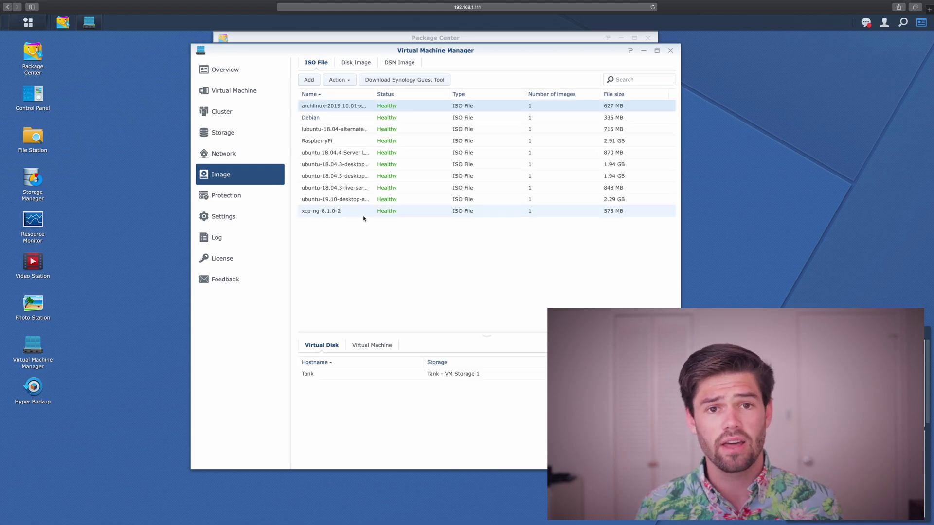
click(316, 80)
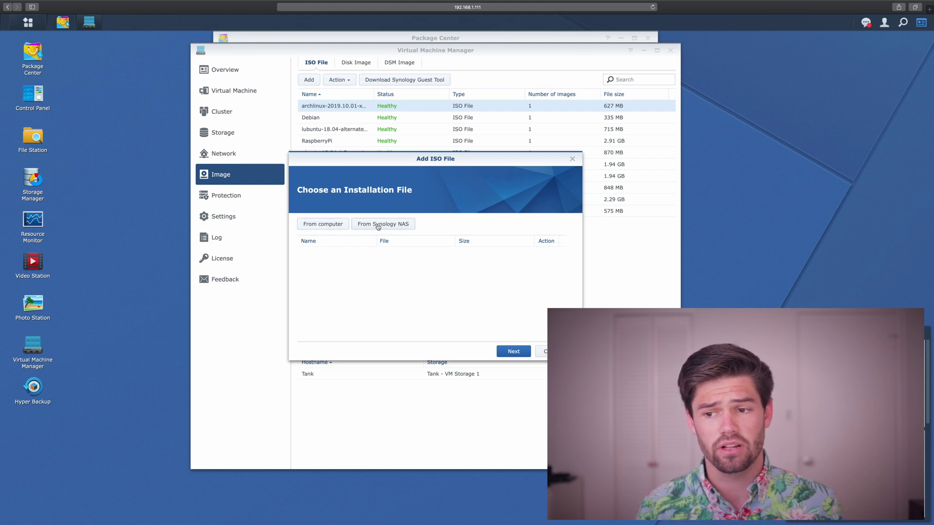
click(338, 225)
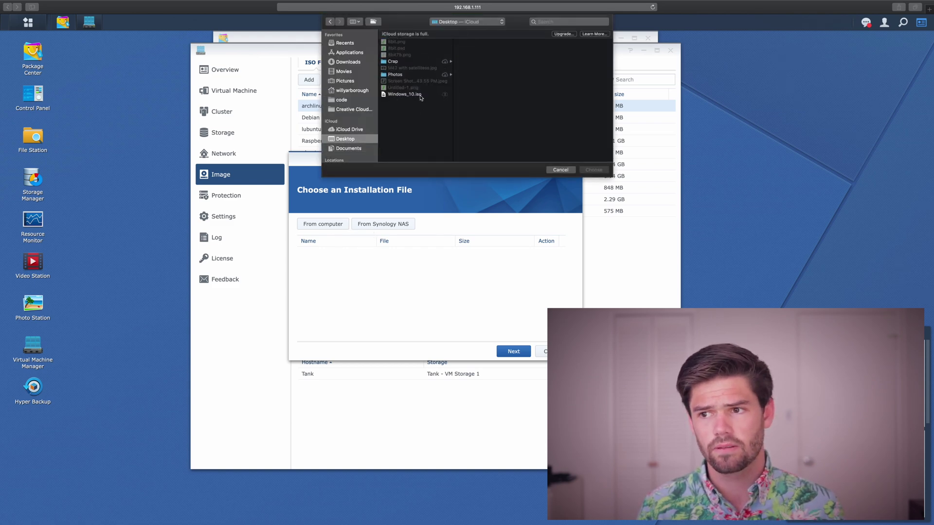
double_click(422, 95)
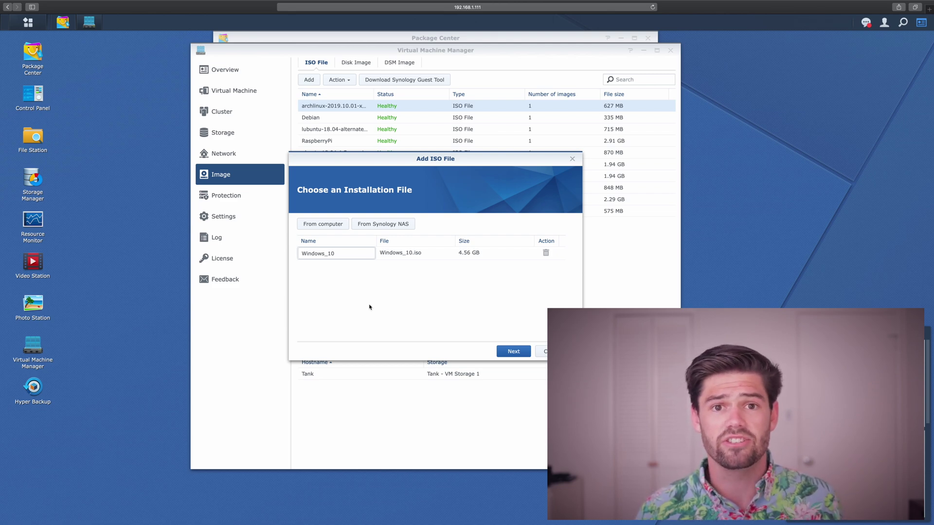
click(515, 352)
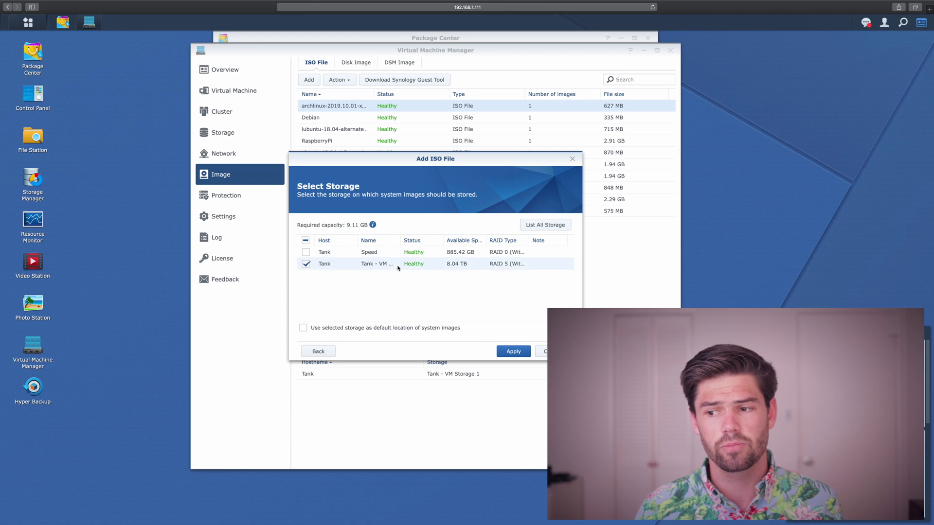
click(515, 353)
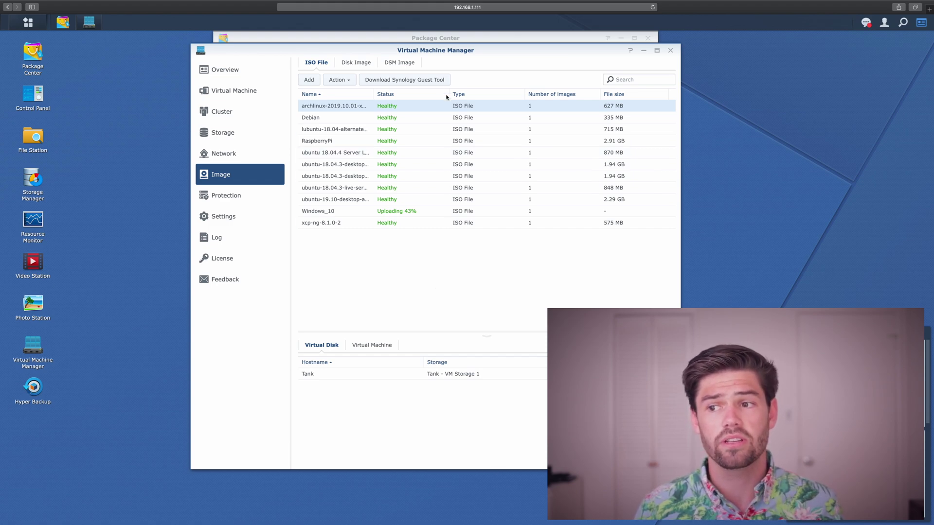
click(399, 85)
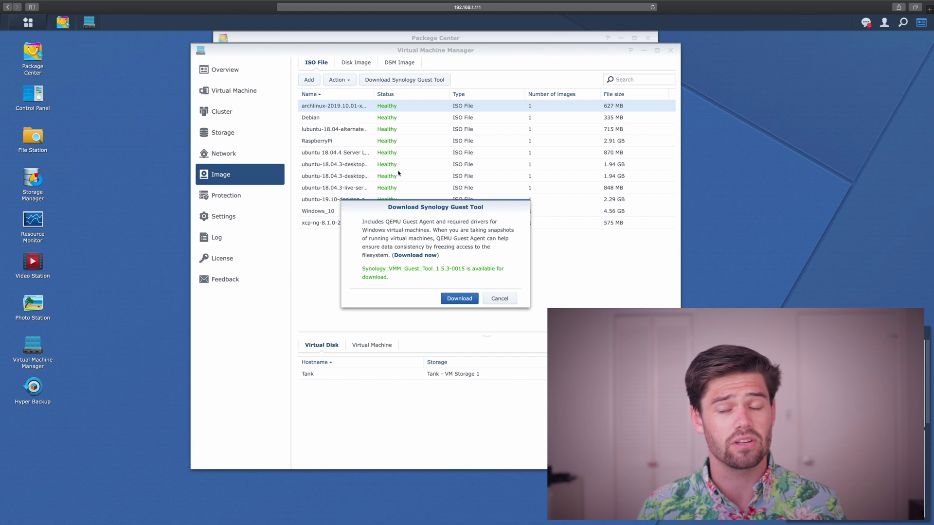
Download the 47.4 MB Synology Guest Tool ISO and check both new image entries.
click(463, 302)
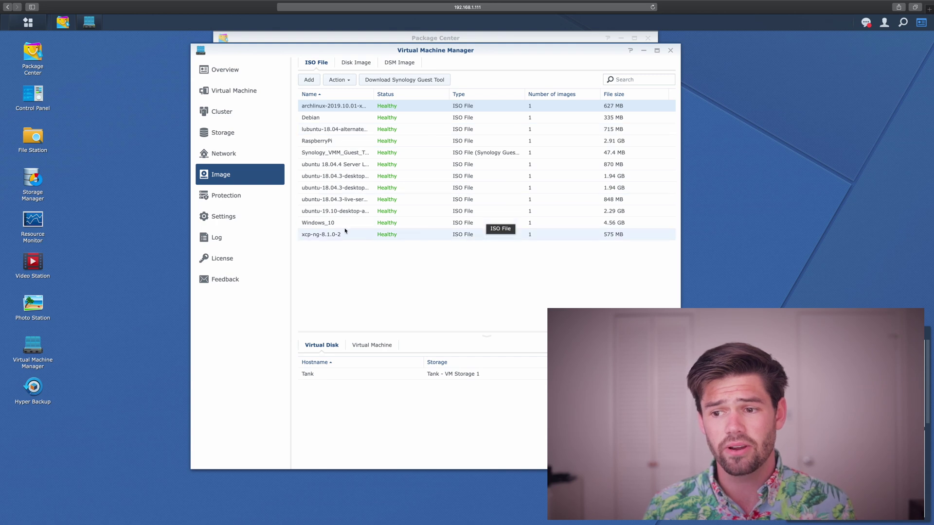
click(336, 223)
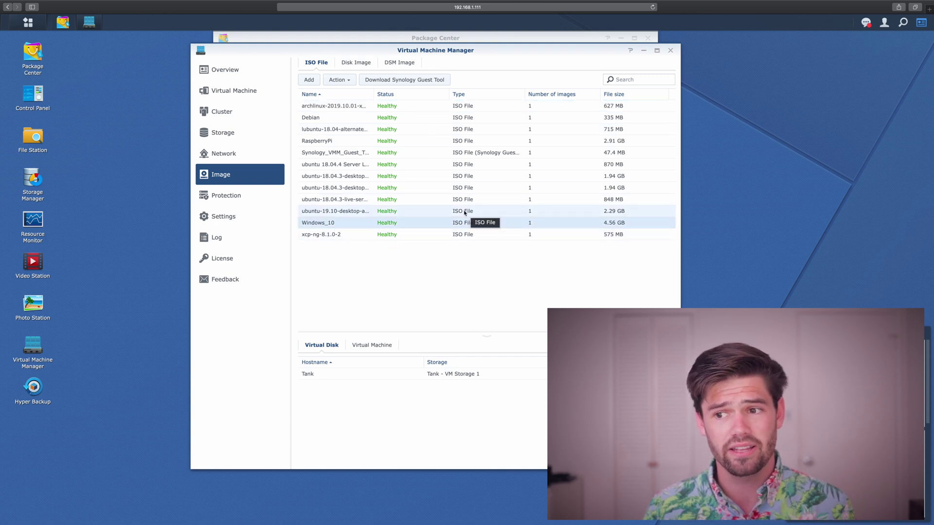
click(360, 153)
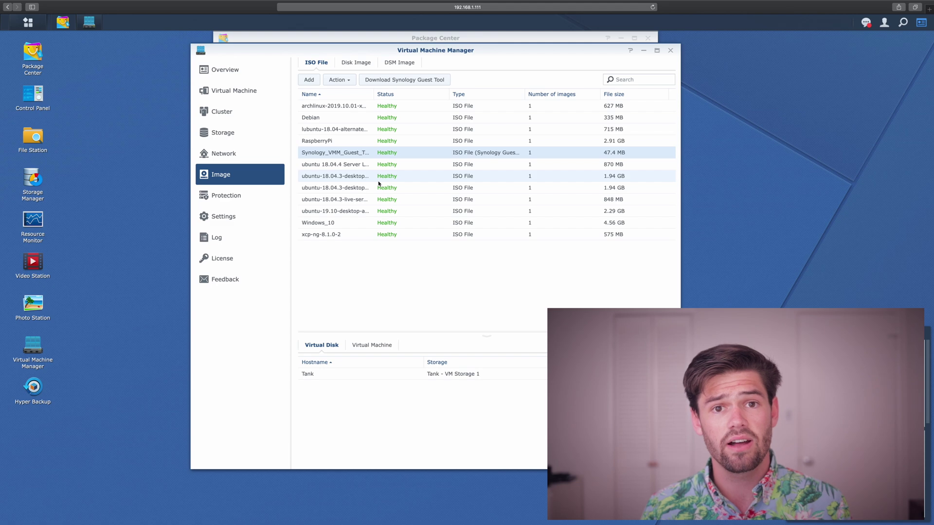
click(238, 91)
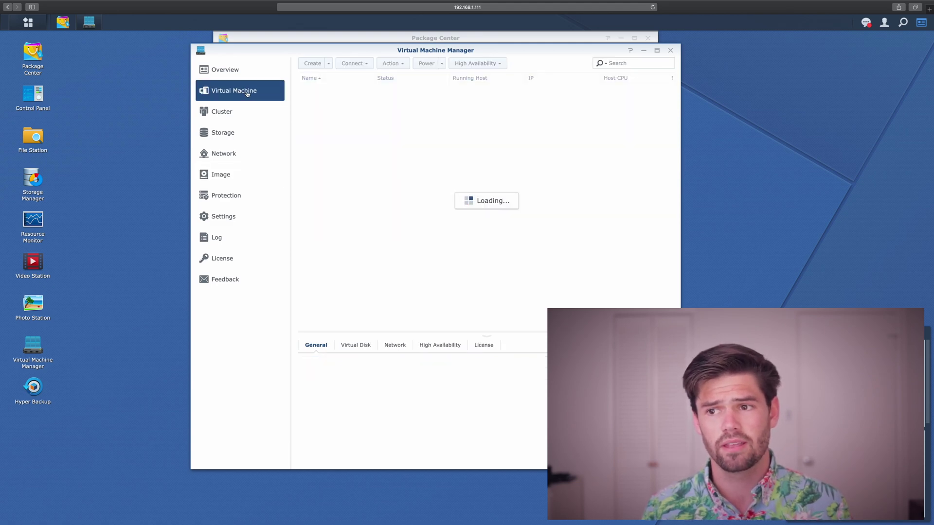
Begin creating a virtual machine with Microsoft Windows as the operating system.
click(313, 64)
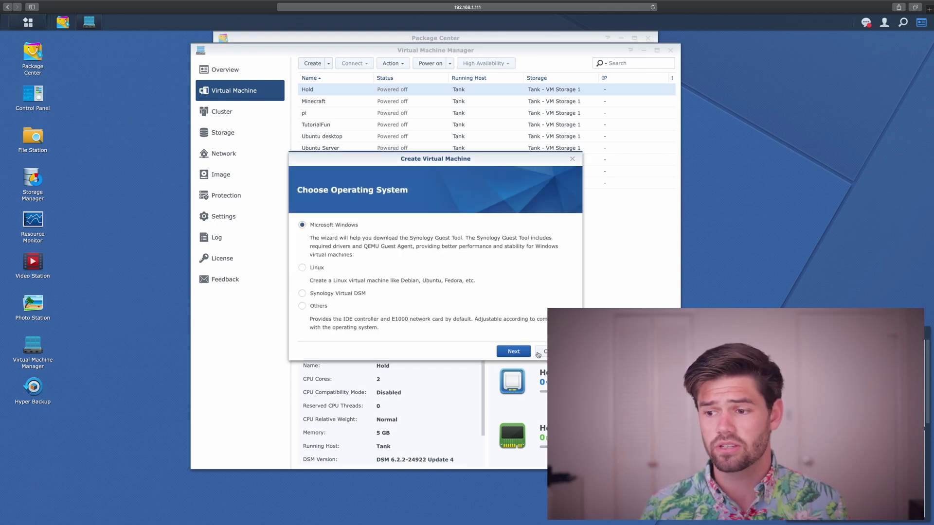
click(516, 353)
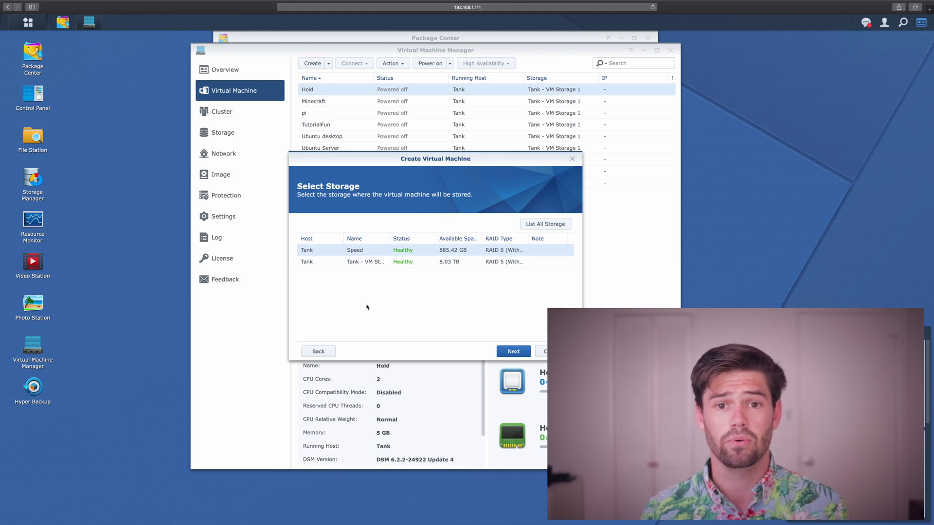
Place the VM on the Speed storage and name it Windows_10.
click(514, 351)
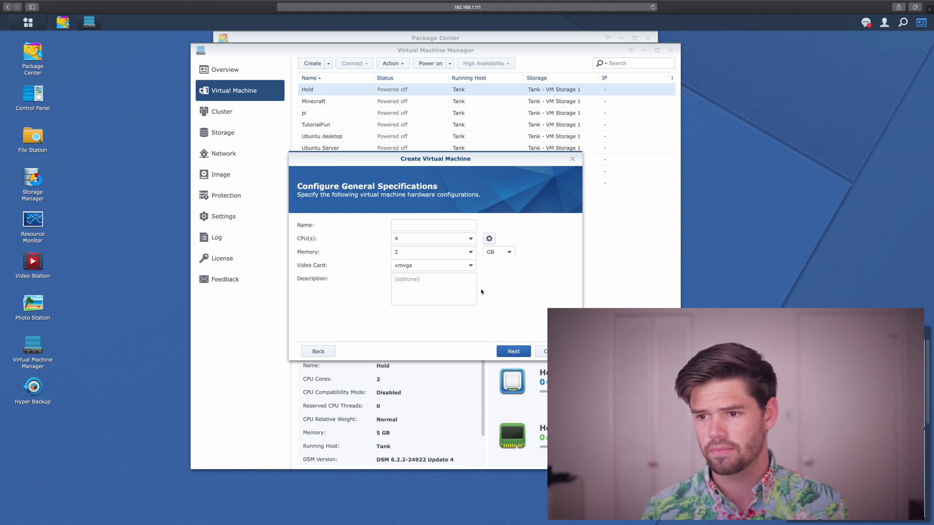
click(414, 224)
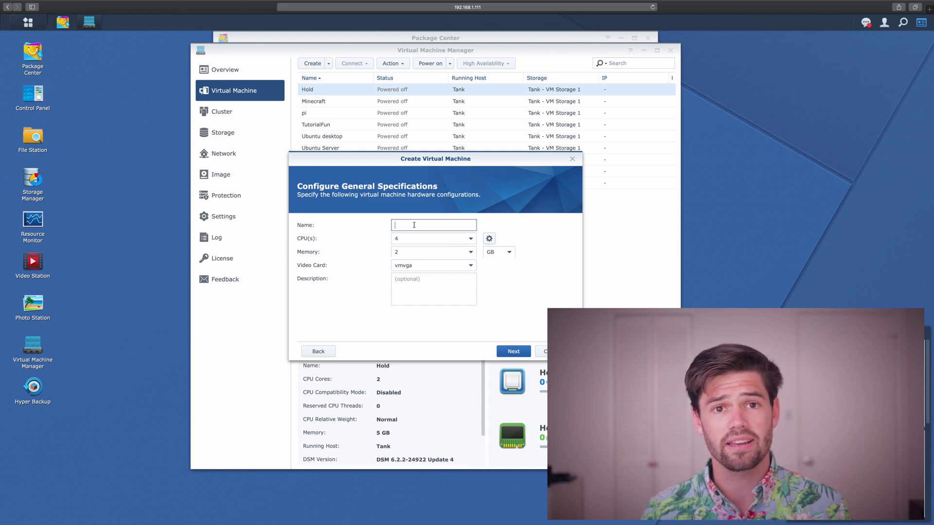
text(Windows_10)
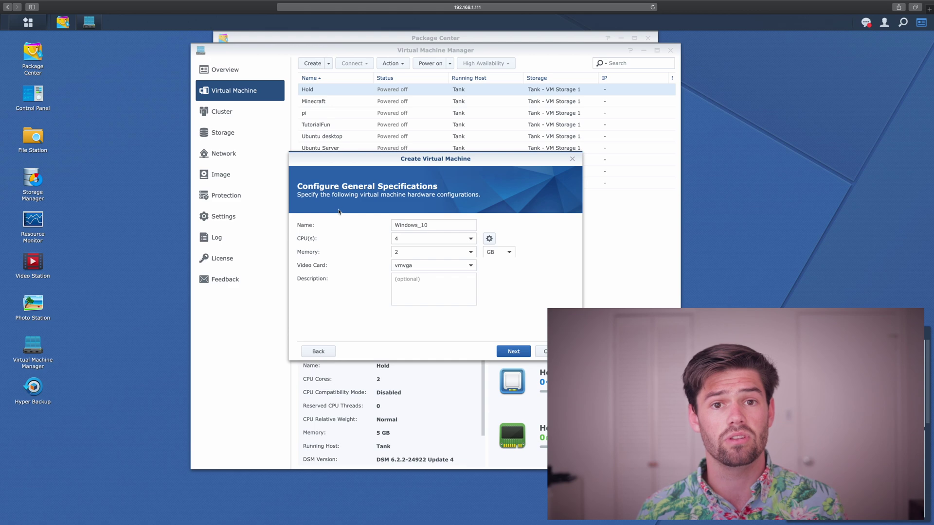
click(490, 239)
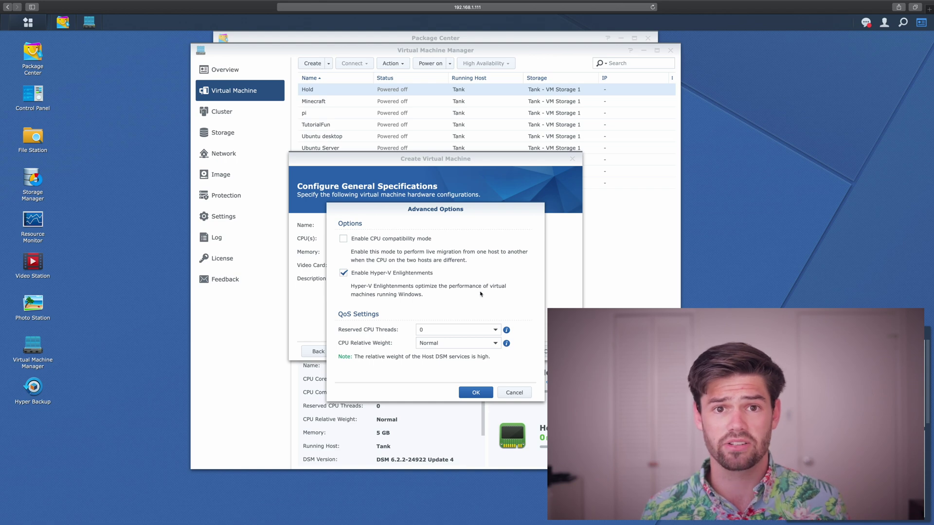
Set CPU Relative Weight to High in the VM's advanced CPU options.
click(453, 345)
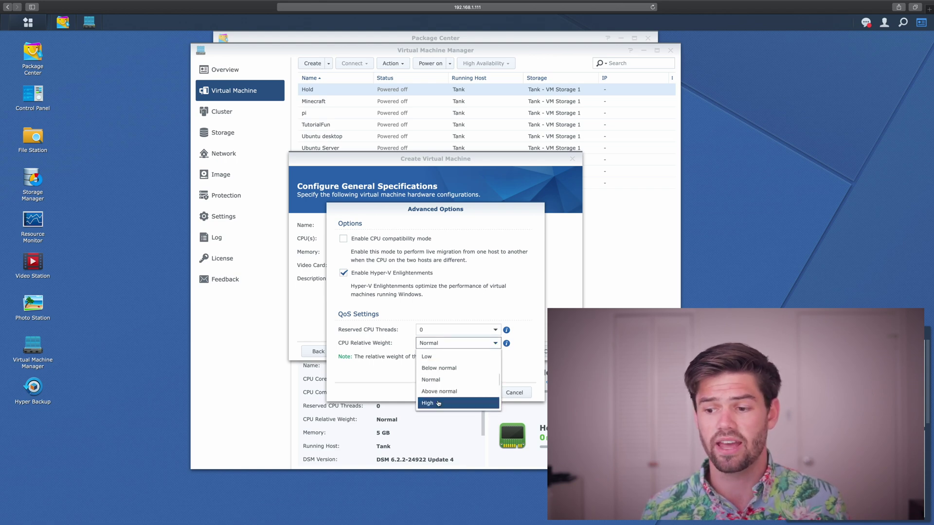
click(439, 404)
click(448, 347)
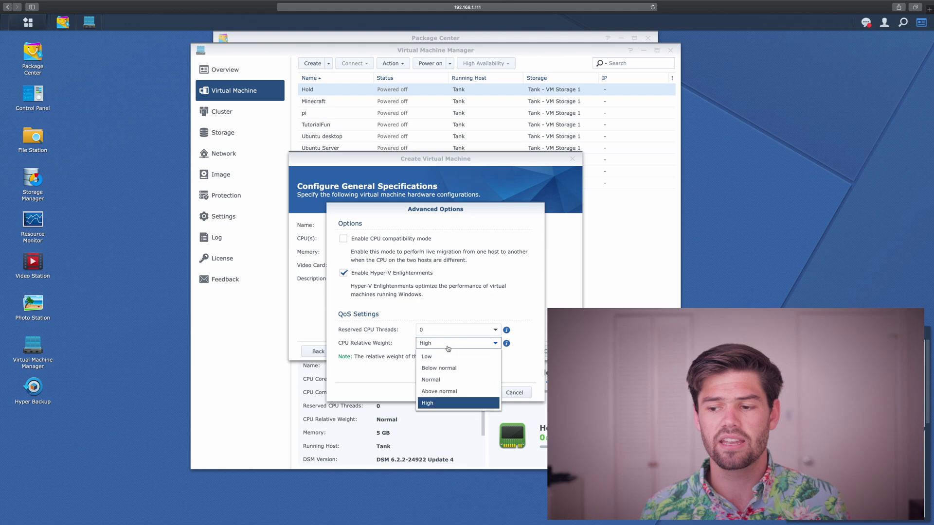
click(389, 362)
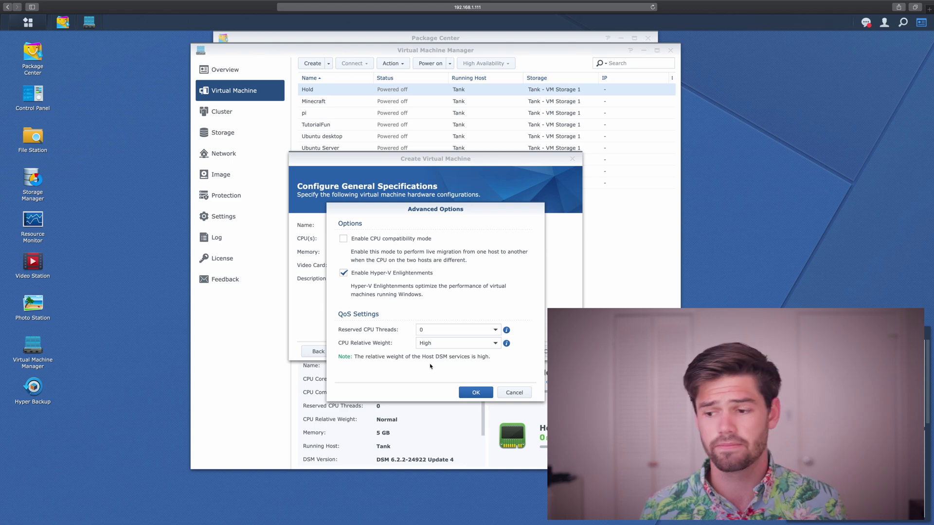
click(482, 394)
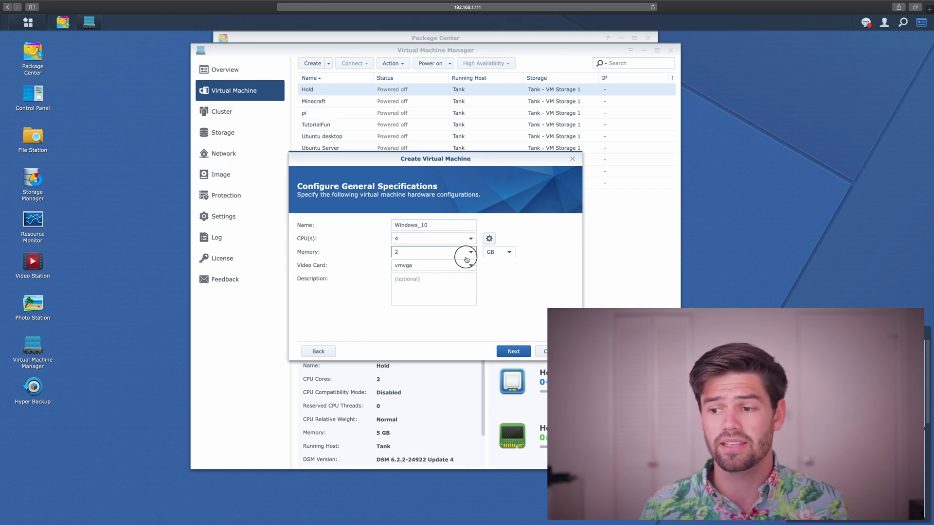
Give the Windows_10 VM 8 GB of memory and continue to the Storage page.
click(466, 252)
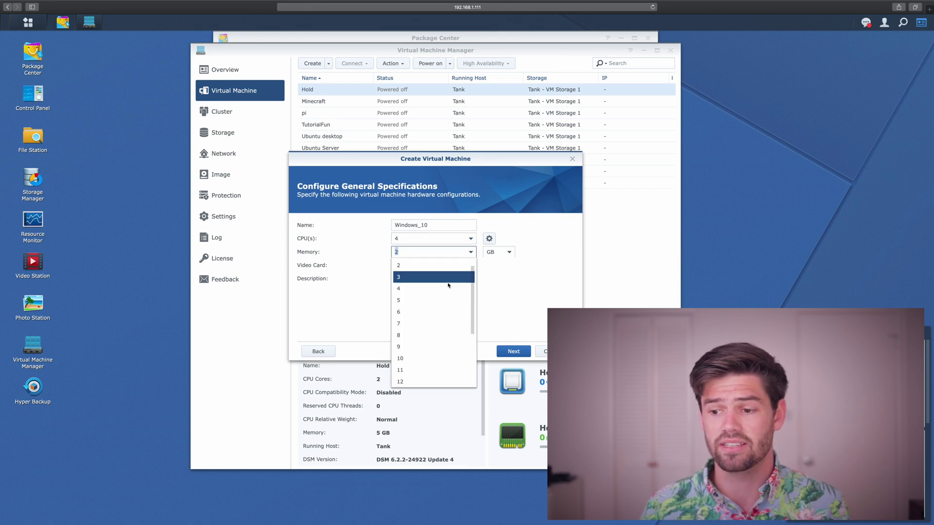
click(423, 336)
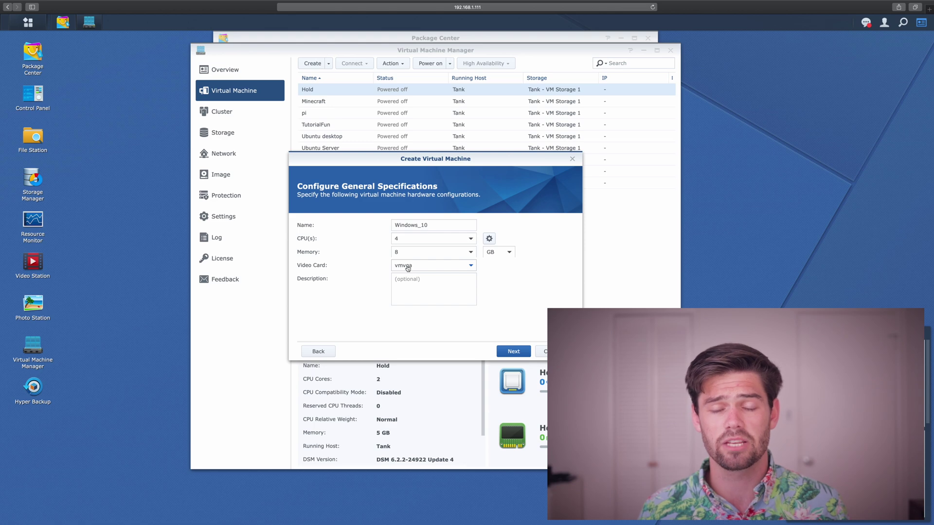
click(514, 351)
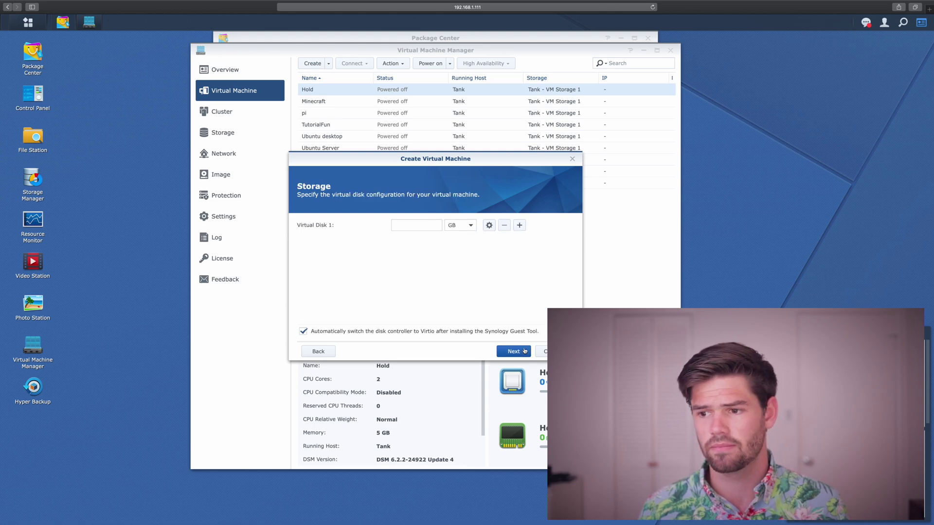
Set Virtual Disk 1 to a size of 100 GB.
click(423, 226)
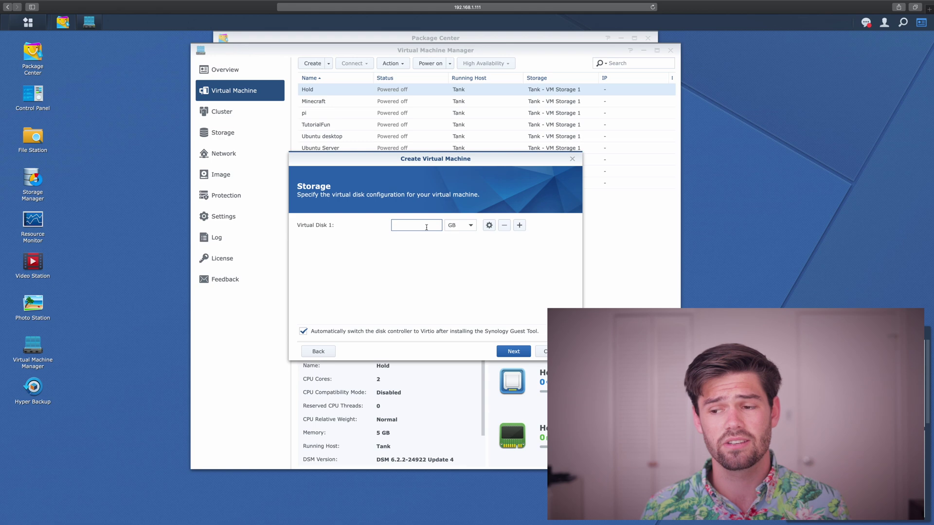
text(1000)
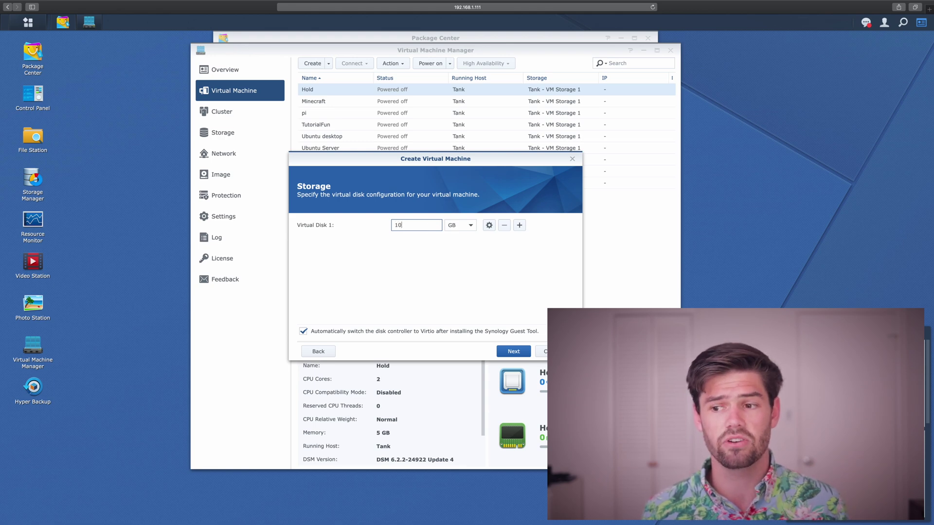
click(401, 276)
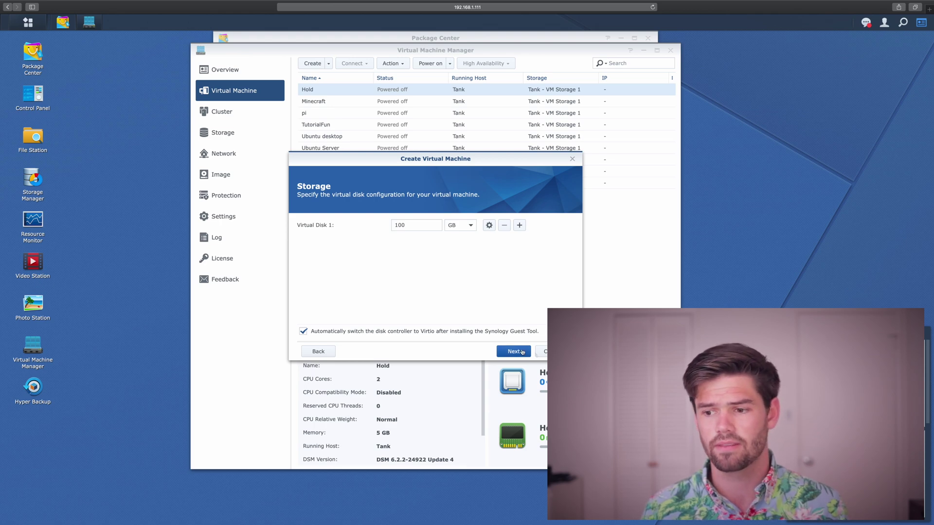
click(522, 352)
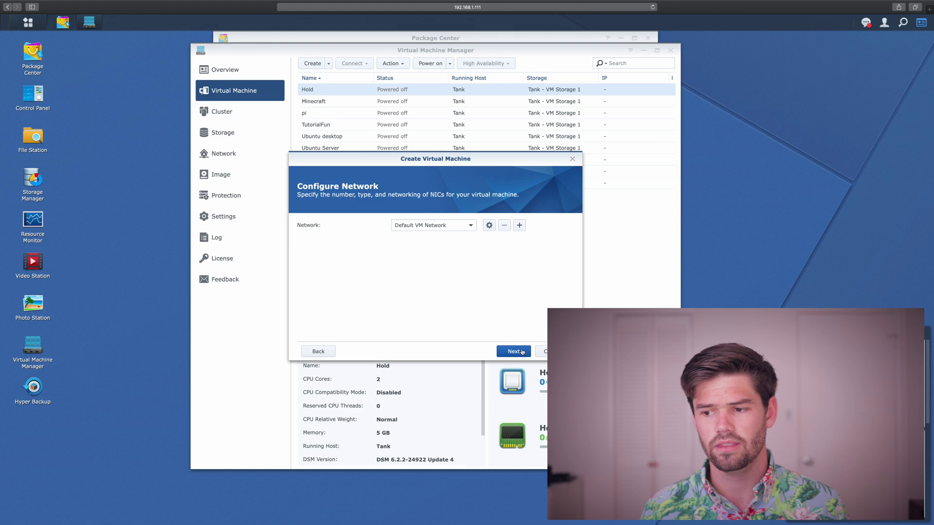
Attach the VM to the forVideo network and continue to Other Settings.
click(452, 225)
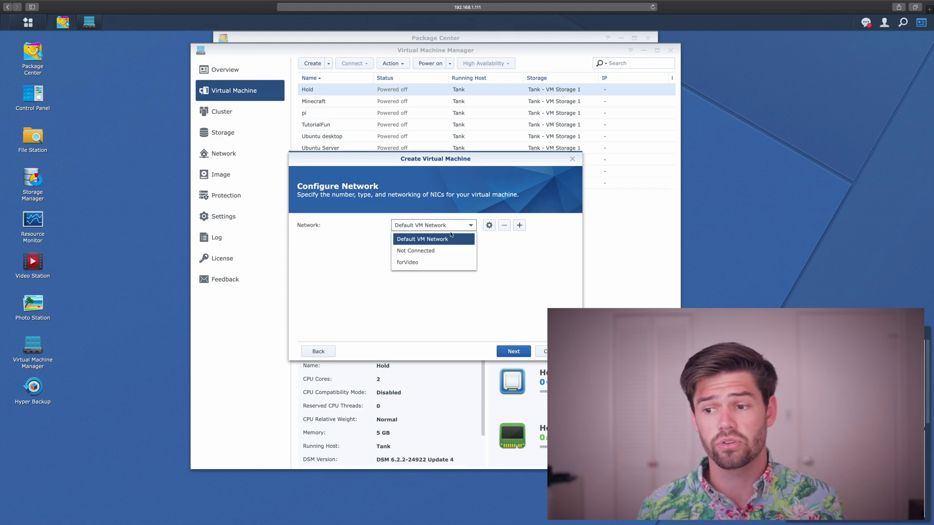
click(439, 262)
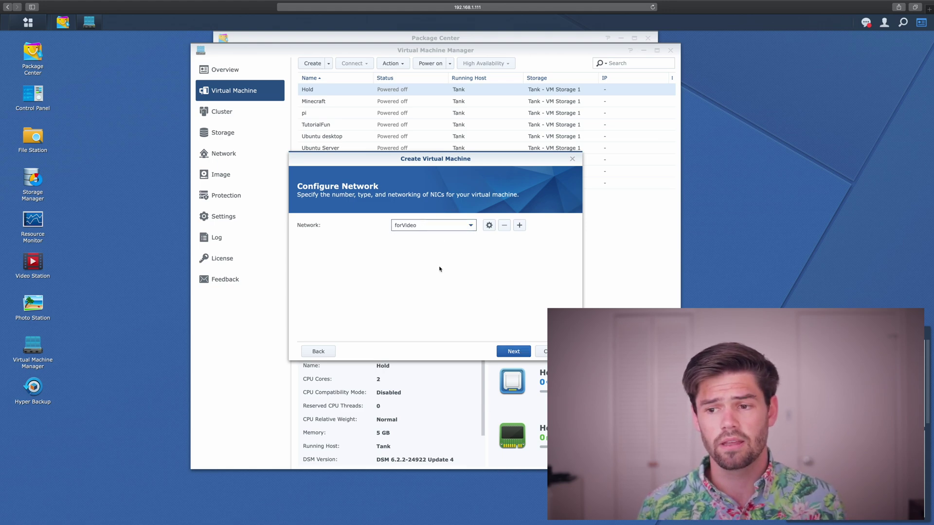
click(515, 352)
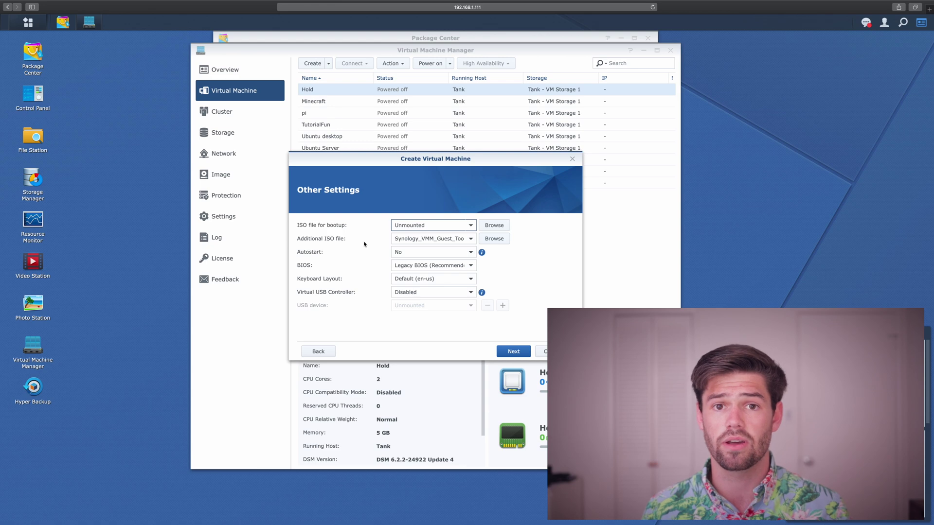
Choose the Windows_10 ISO as the boot image and continue to Assign Permissions.
click(439, 226)
scroll(425, 292, down, 3)
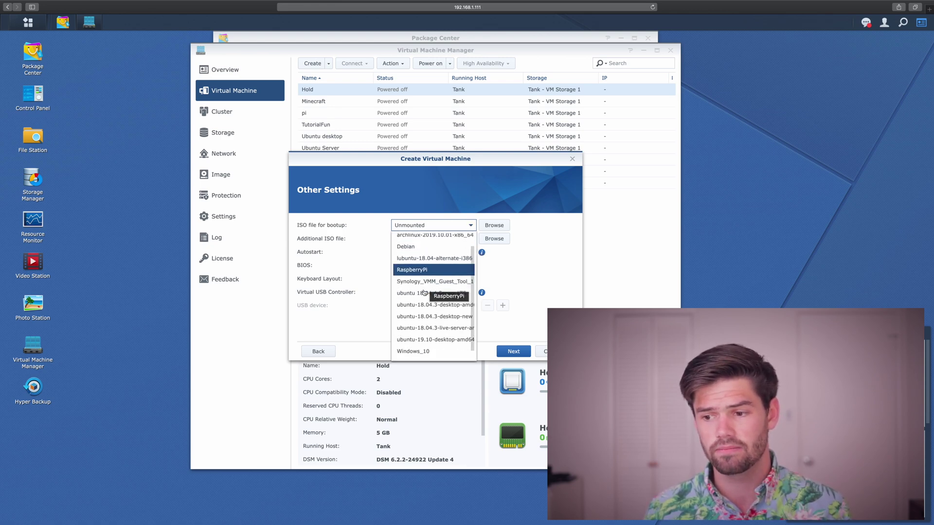
click(420, 345)
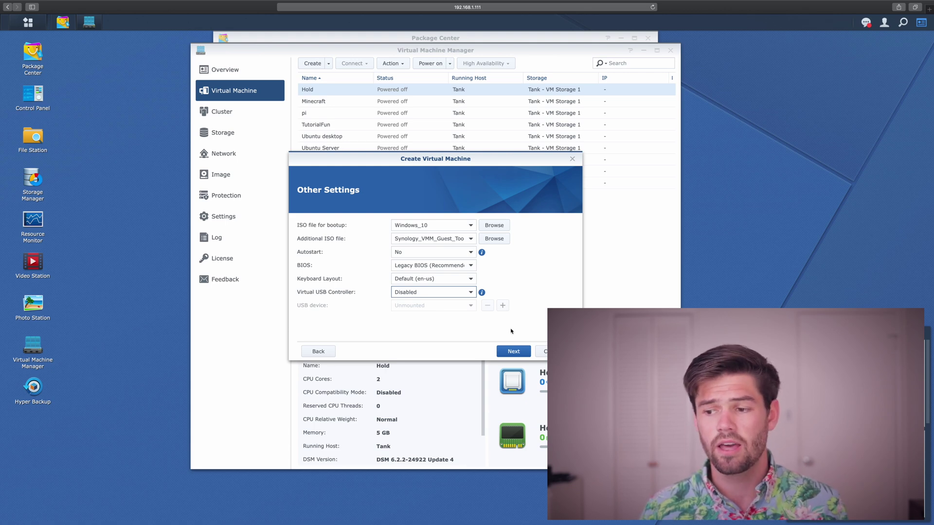
click(501, 355)
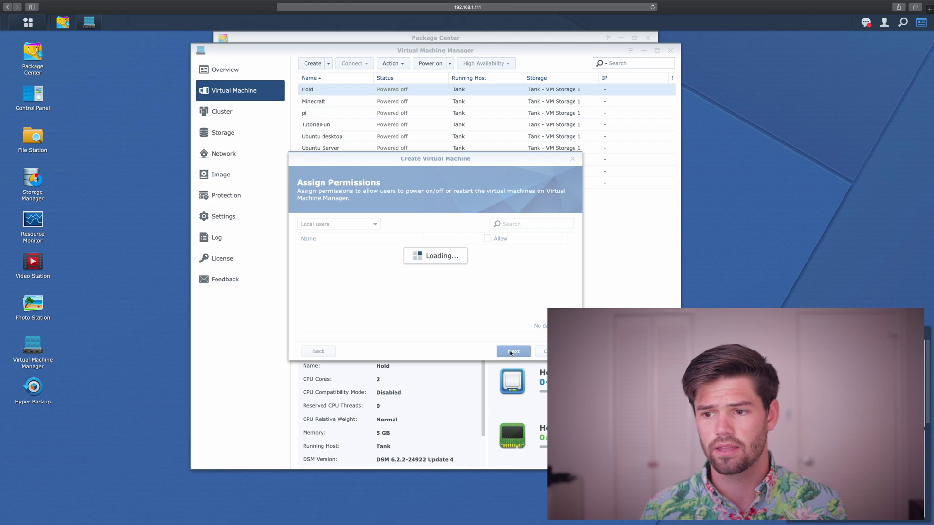
Allow both local user accounts to control the VM.
scroll(434, 289, down, 1)
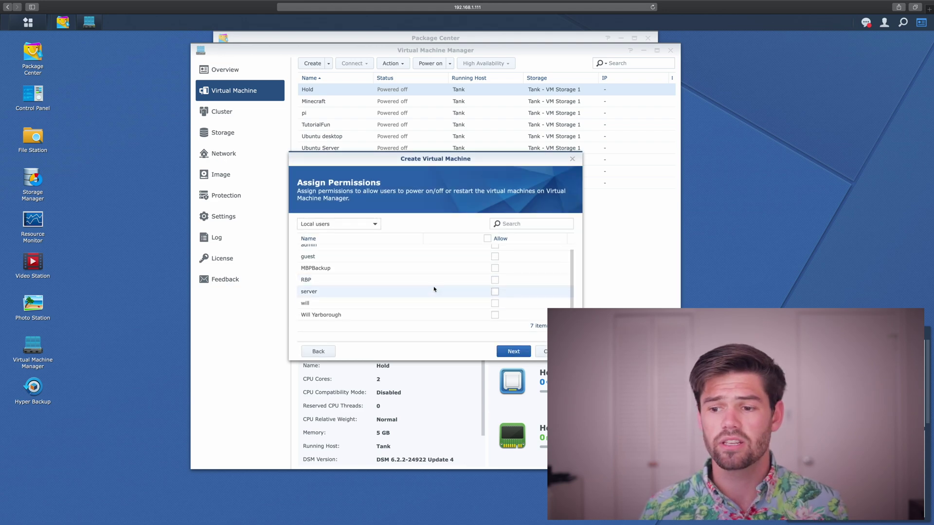
scroll(515, 295, up, 1)
scroll(518, 296, down, 1)
click(495, 303)
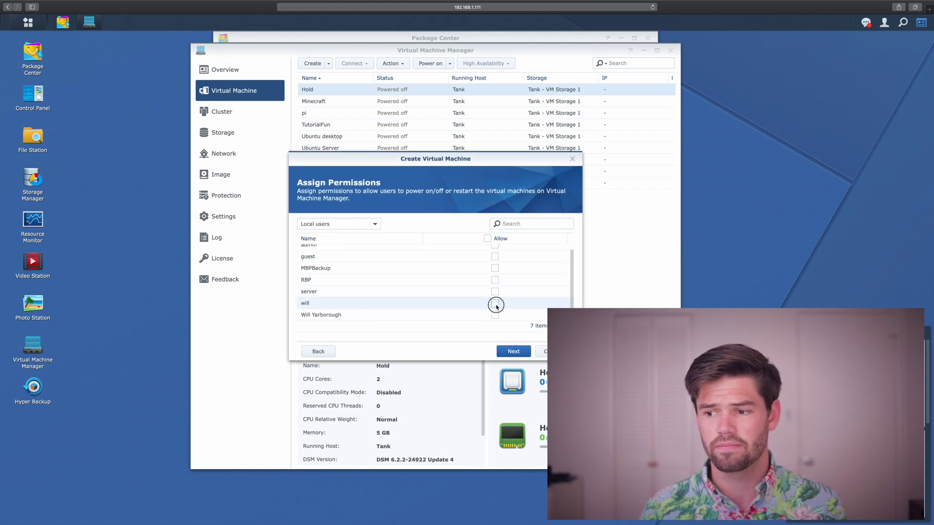
click(495, 315)
click(511, 350)
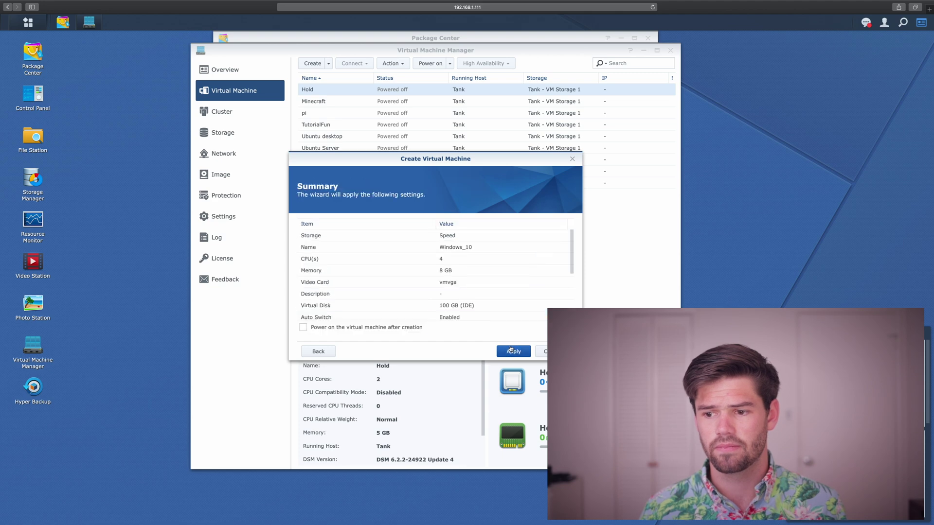
Enable powering on after creation and create the Windows_10 virtual machine.
scroll(438, 315, down, 2)
scroll(375, 302, up, 2)
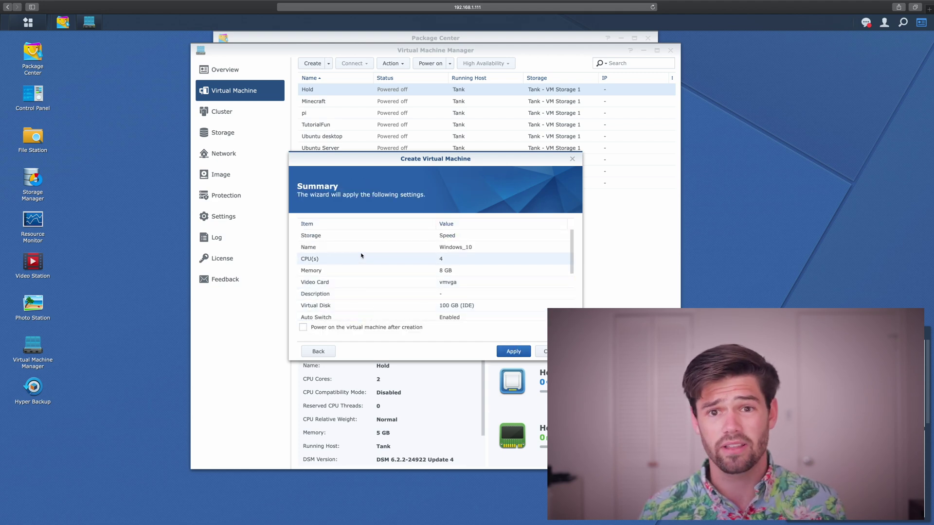
scroll(360, 257, down, 3)
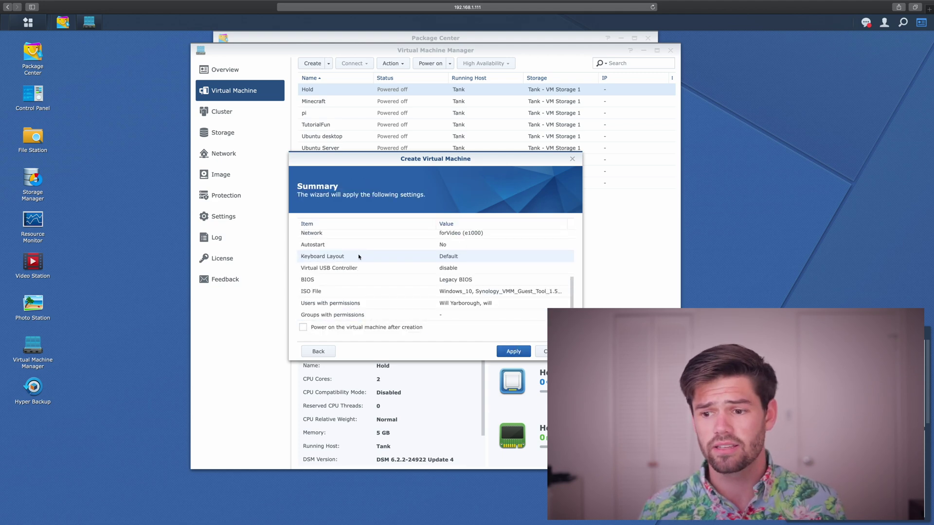
click(342, 328)
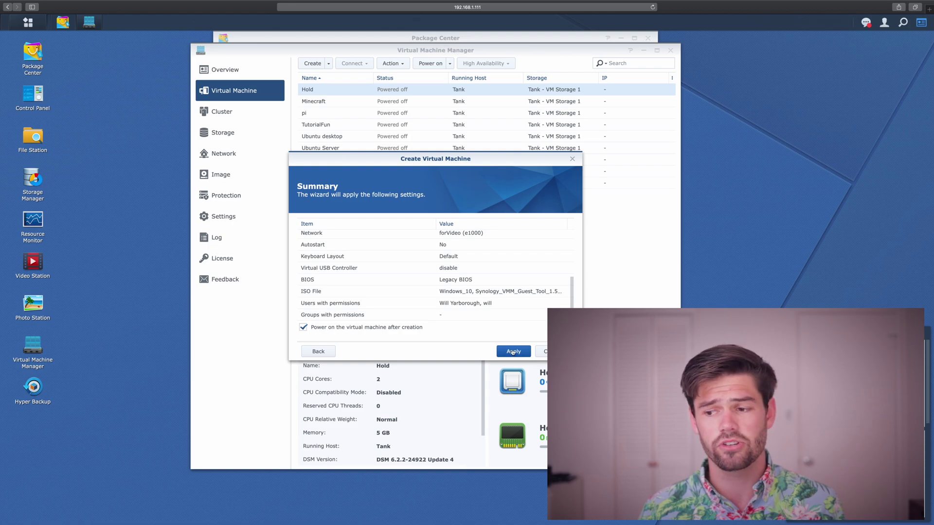
click(513, 351)
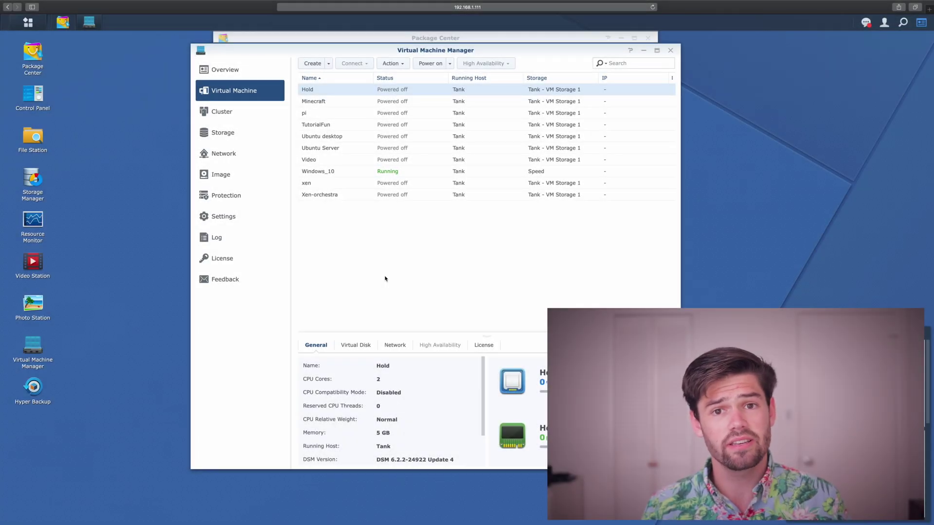
Open the Windows_10 VM's console from the Virtual Machine list.
click(436, 172)
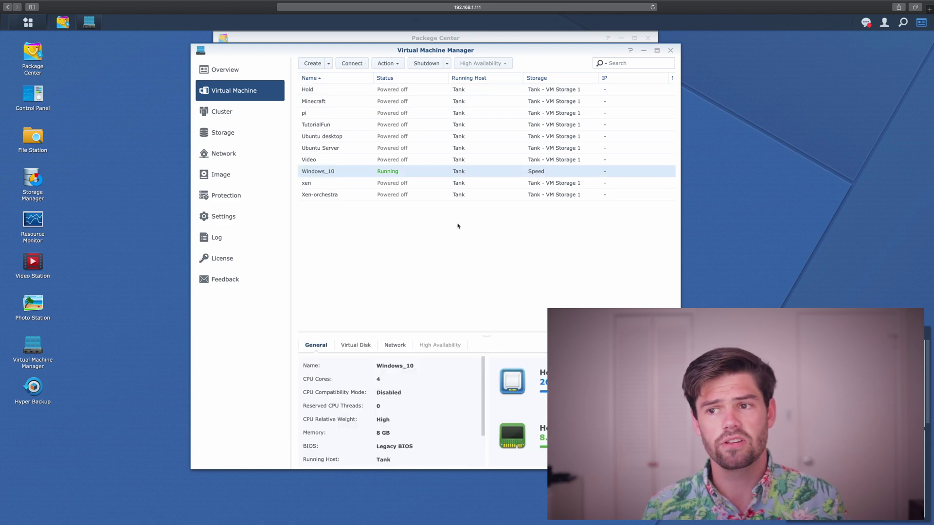
click(358, 64)
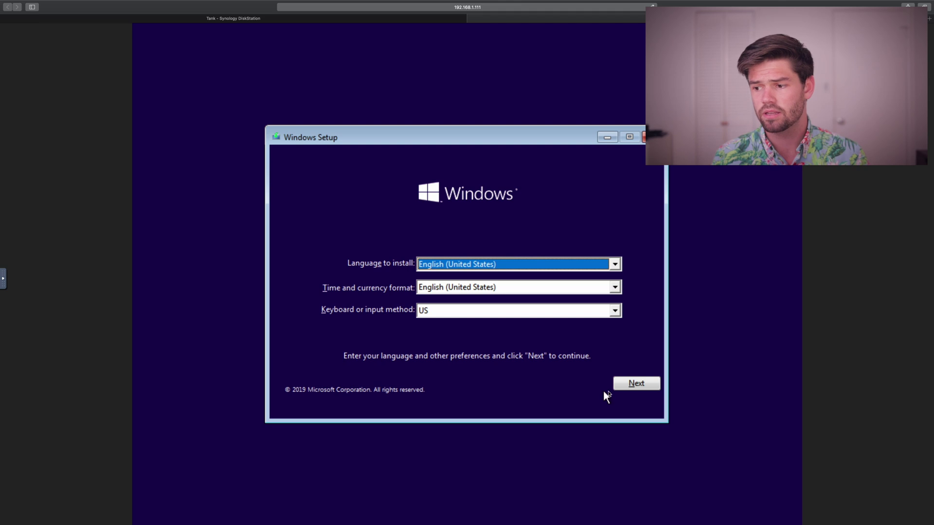
Start a custom Windows install with default language, accepting the license, onto the 100 GB unallocated drive.
click(625, 385)
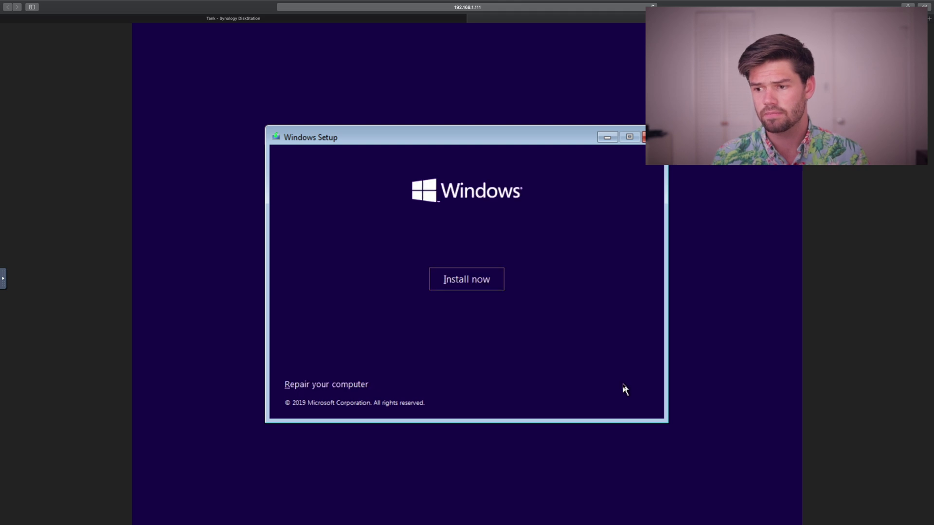
click(474, 282)
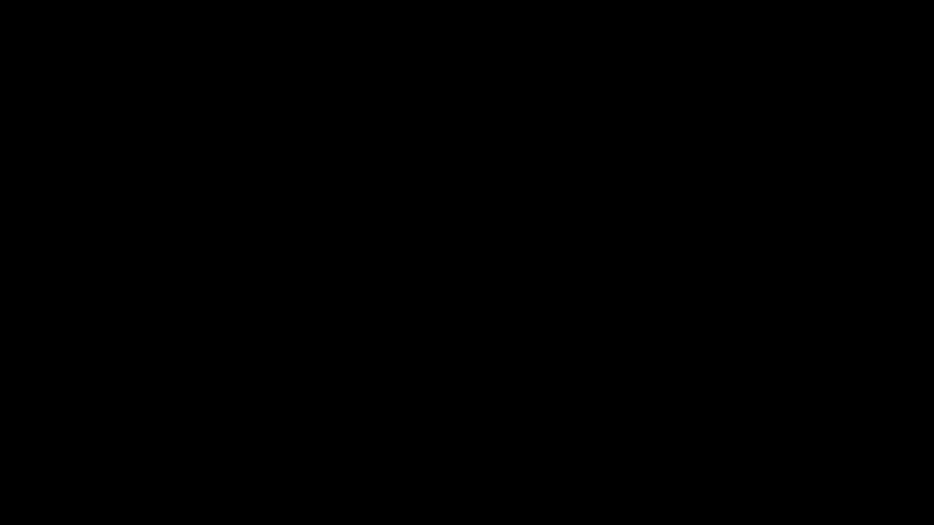
click(306, 356)
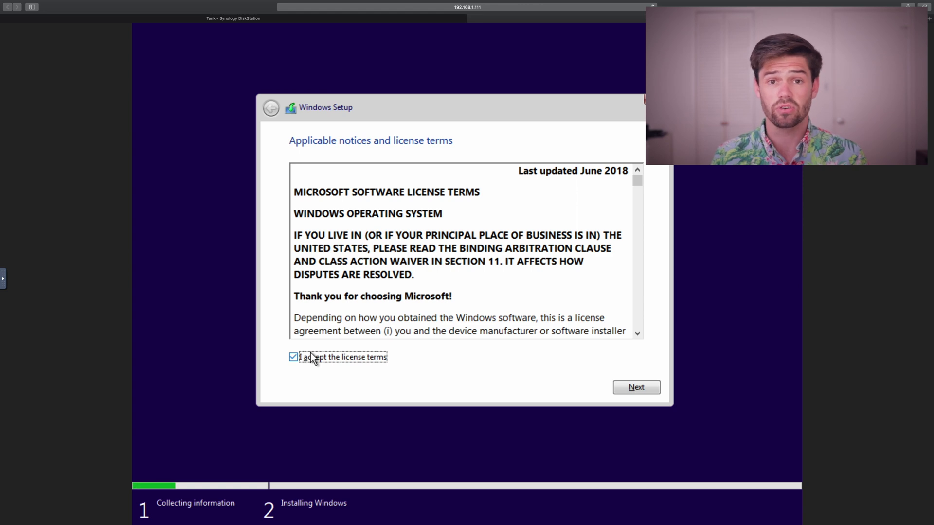
click(637, 387)
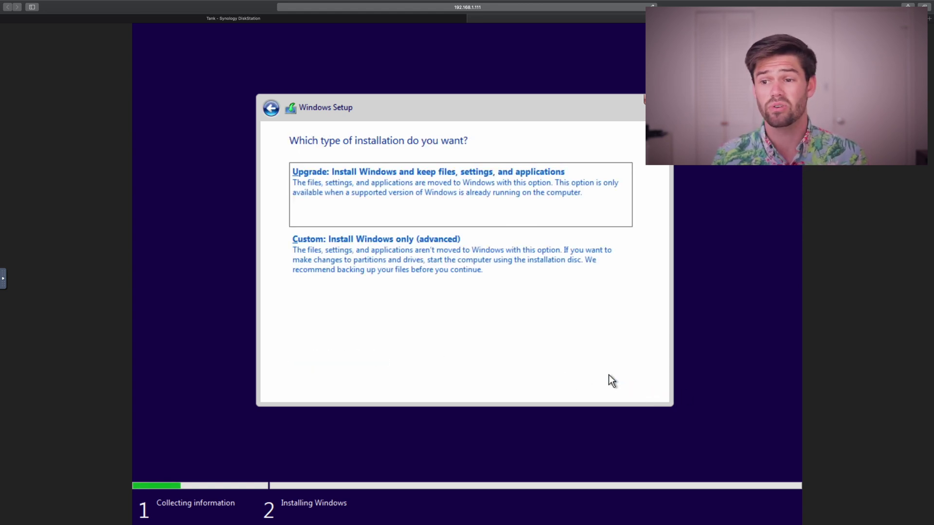
click(394, 252)
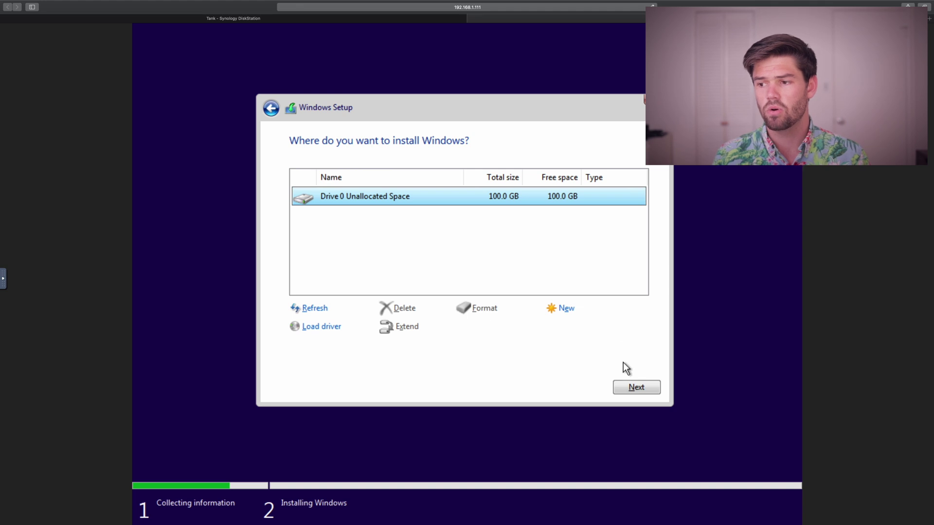
click(629, 390)
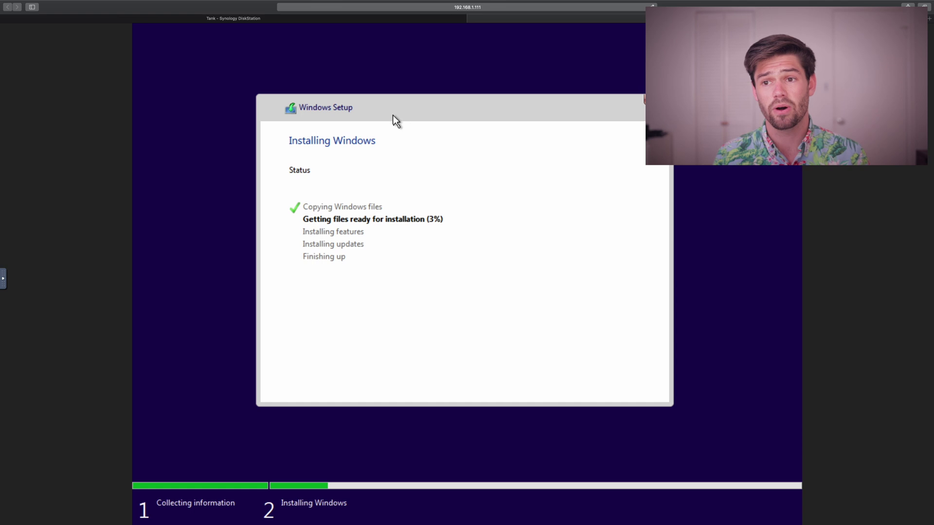
Review the running Windows_10 VM's General, Virtual Disk and Network details in Virtual Machine Manager.
click(220, 22)
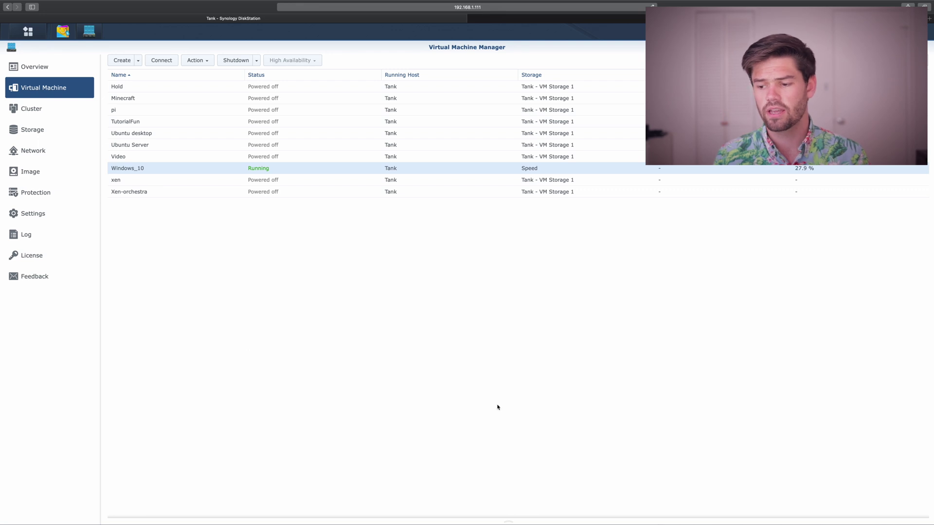
click(523, 524)
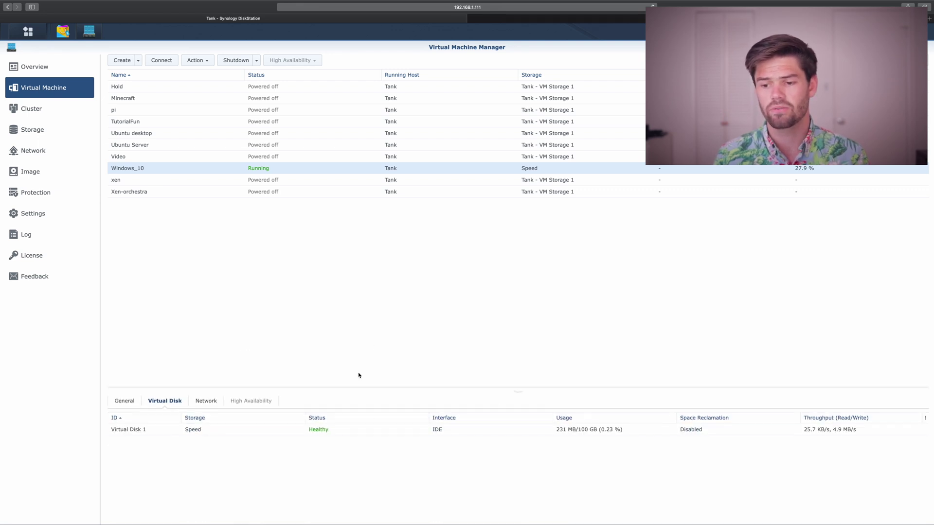
click(128, 401)
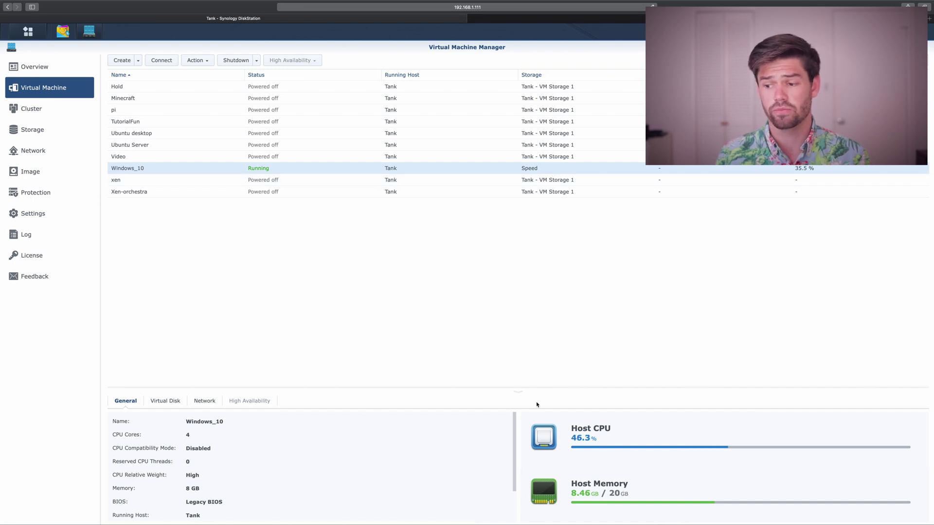
click(167, 404)
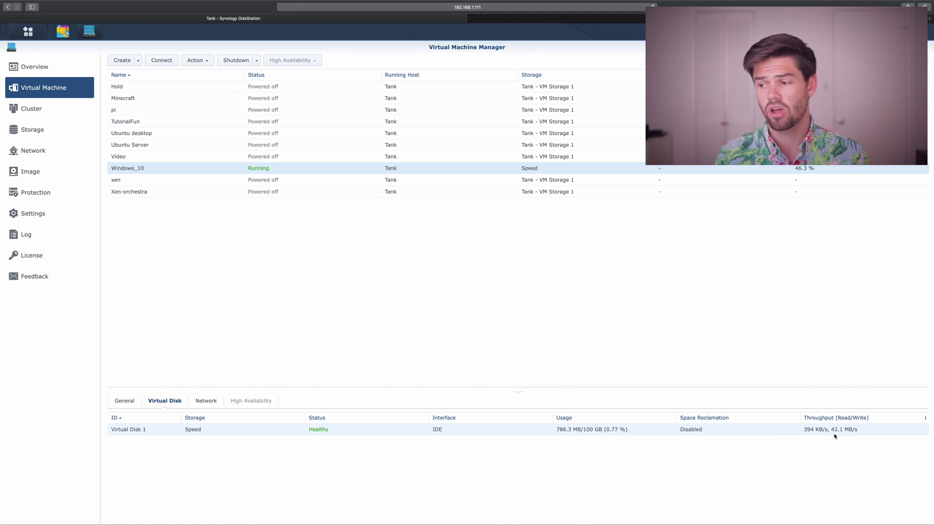
click(211, 404)
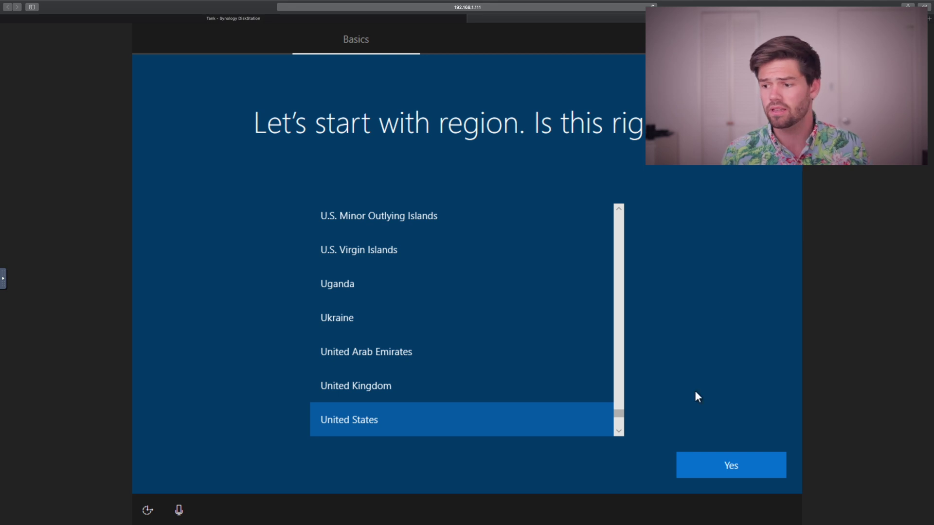
Accept United States as the region and look through the console's special-keys and display options.
click(687, 461)
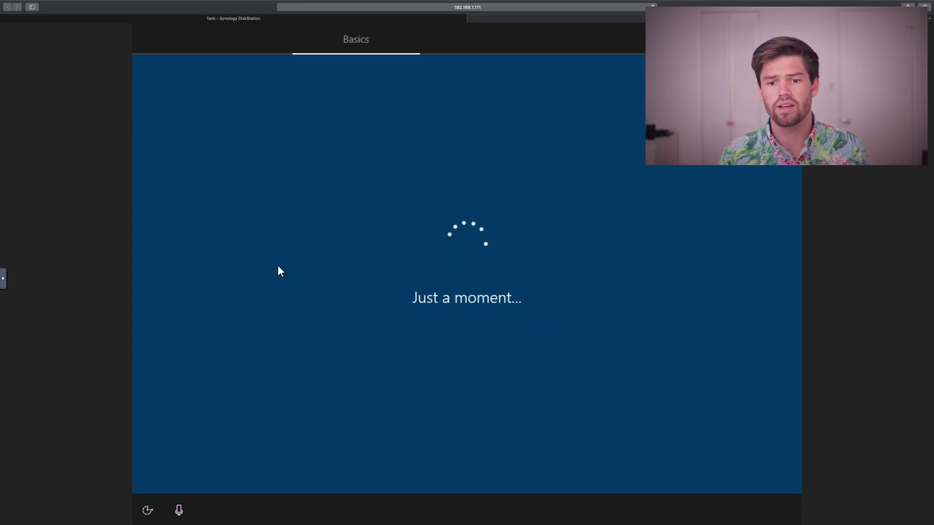
click(4, 281)
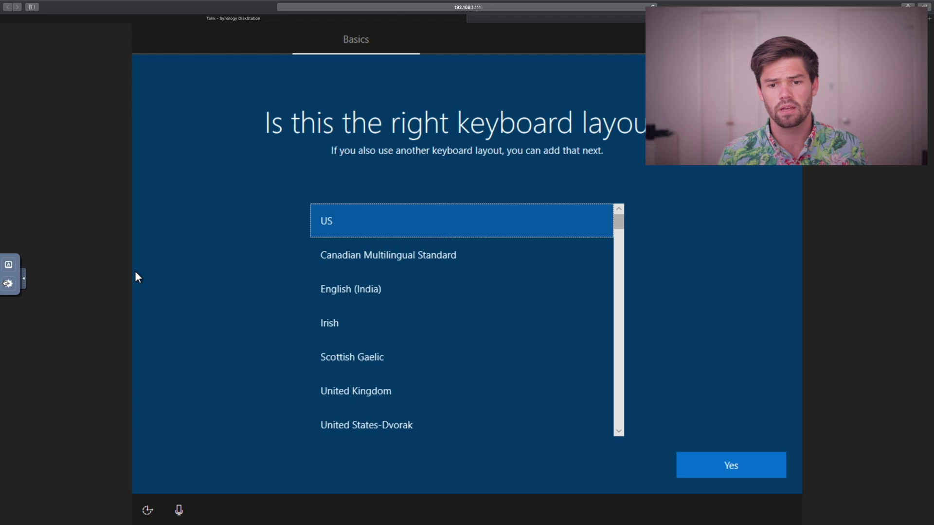
click(10, 266)
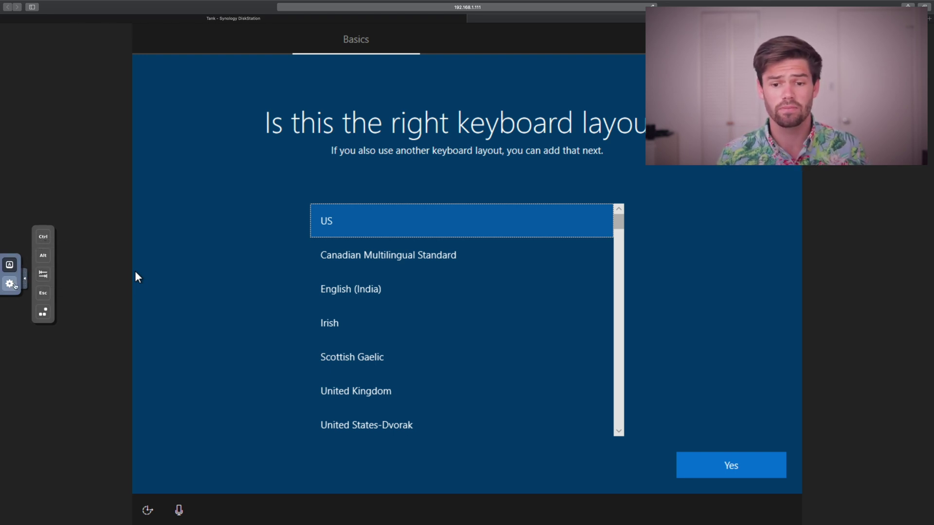
click(10, 283)
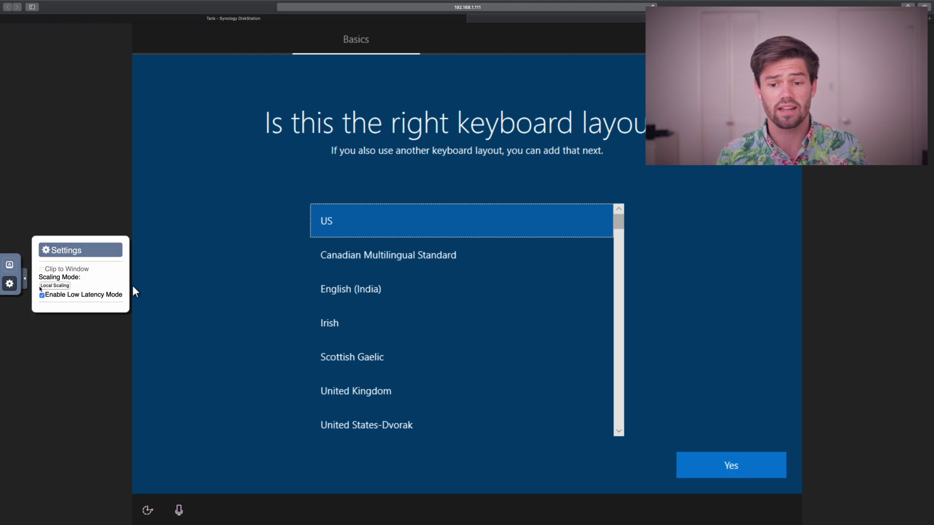
click(25, 279)
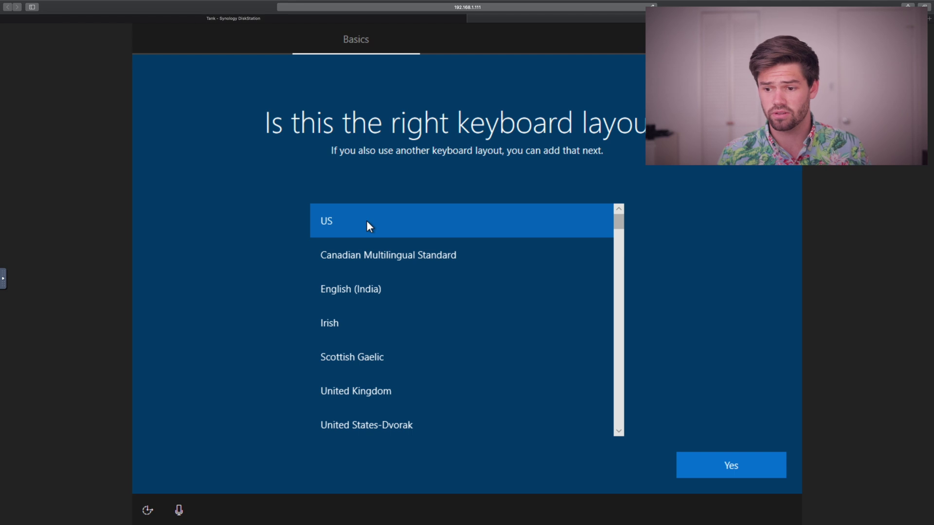
Accept the US keyboard, skip a second layout, and continue with limited offline setup.
click(691, 464)
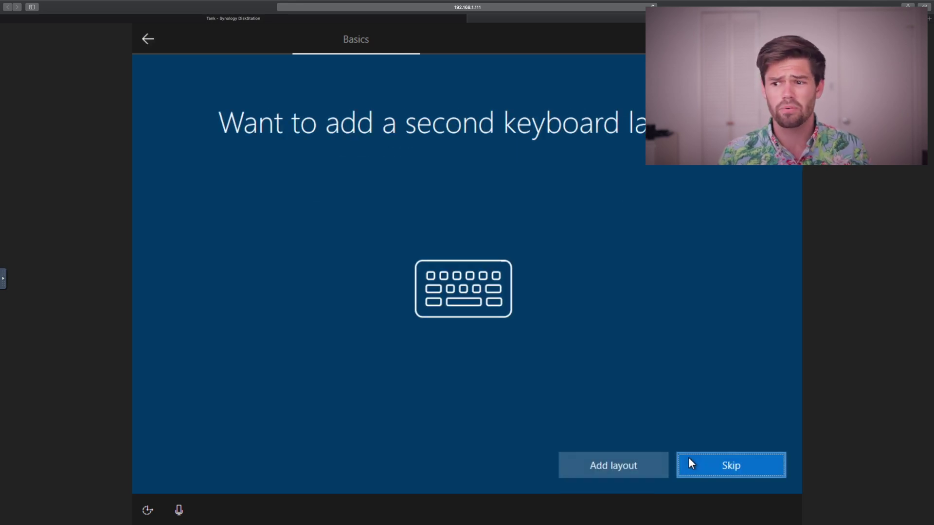
click(687, 462)
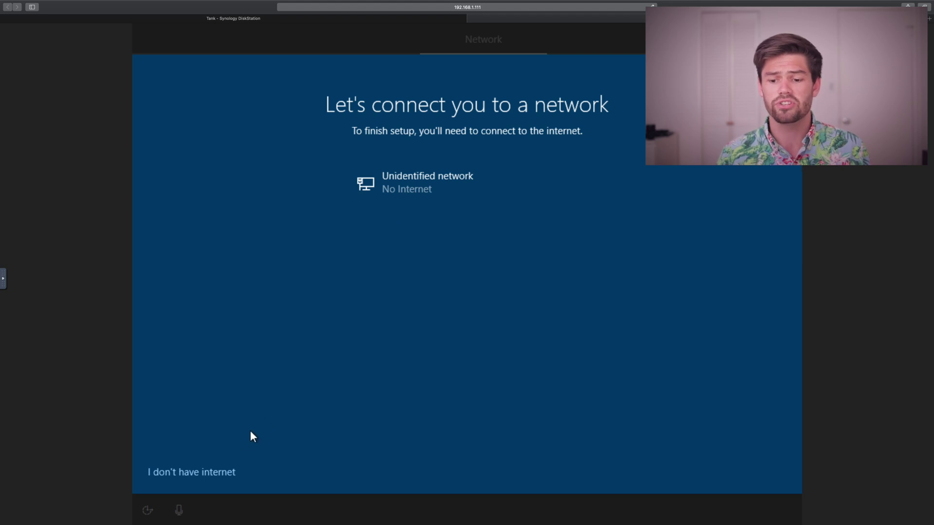
click(210, 470)
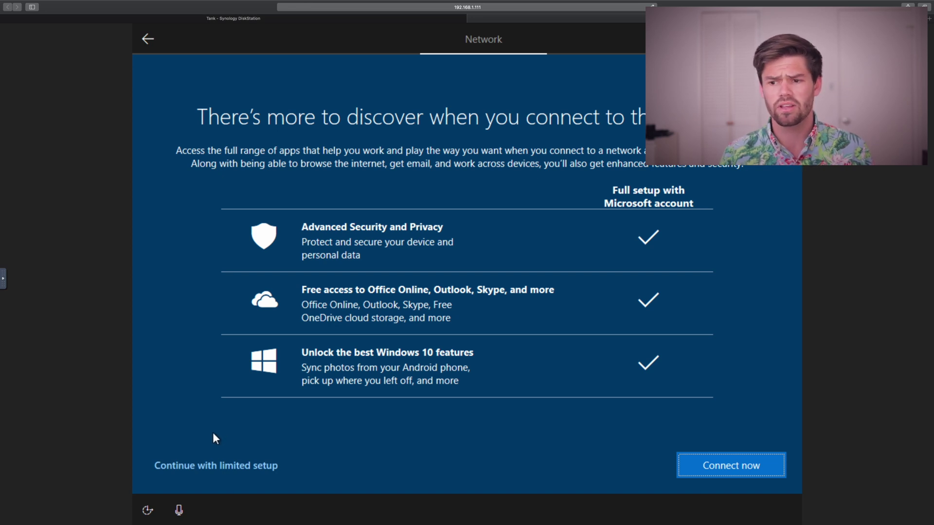
click(205, 465)
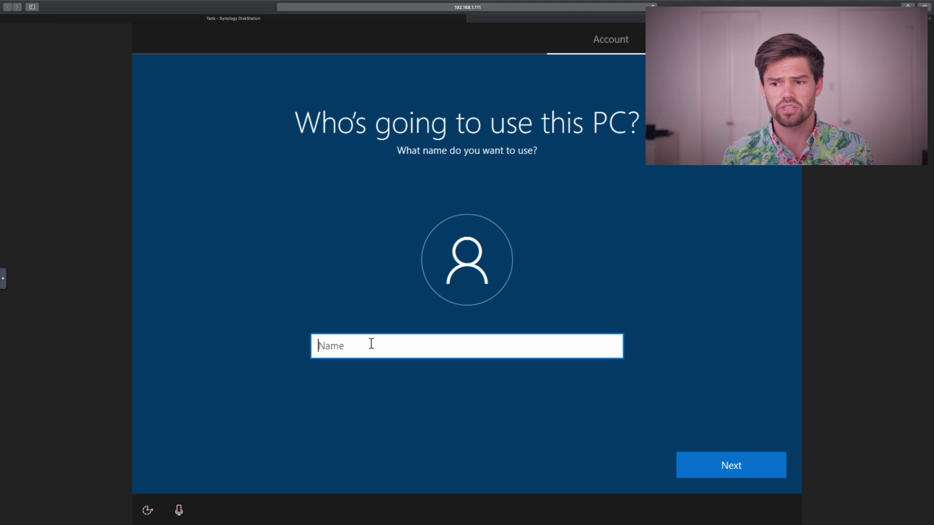
Enter the local account name and the account password twice.
text(wa)
key(Return)
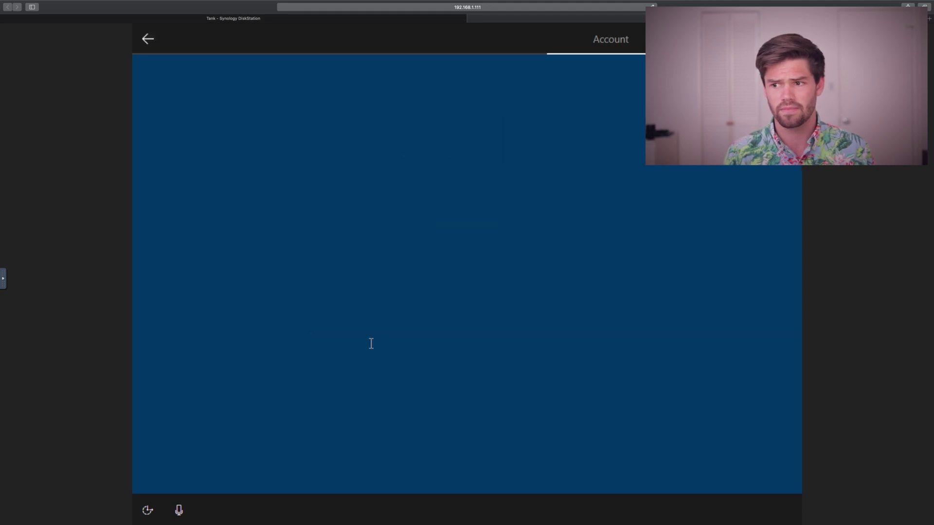
text(********)
key(Return)
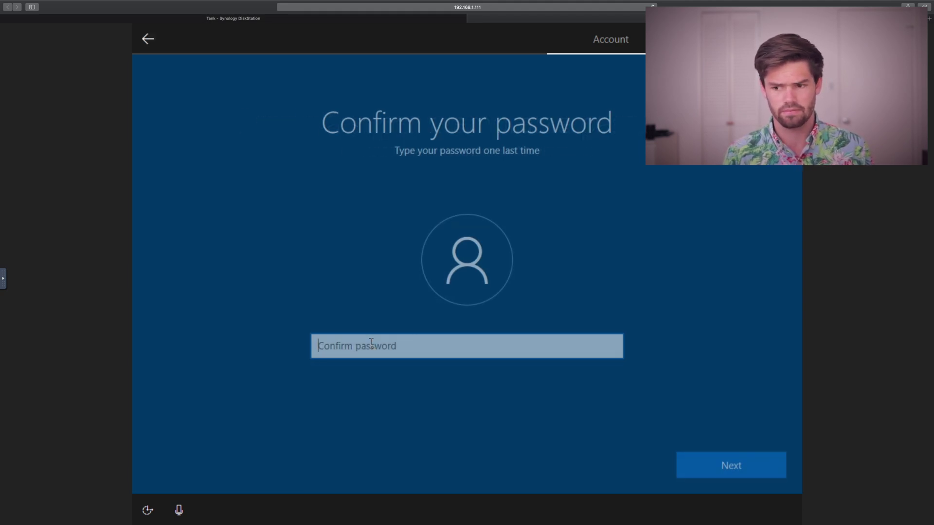
text(********)
key(Return)
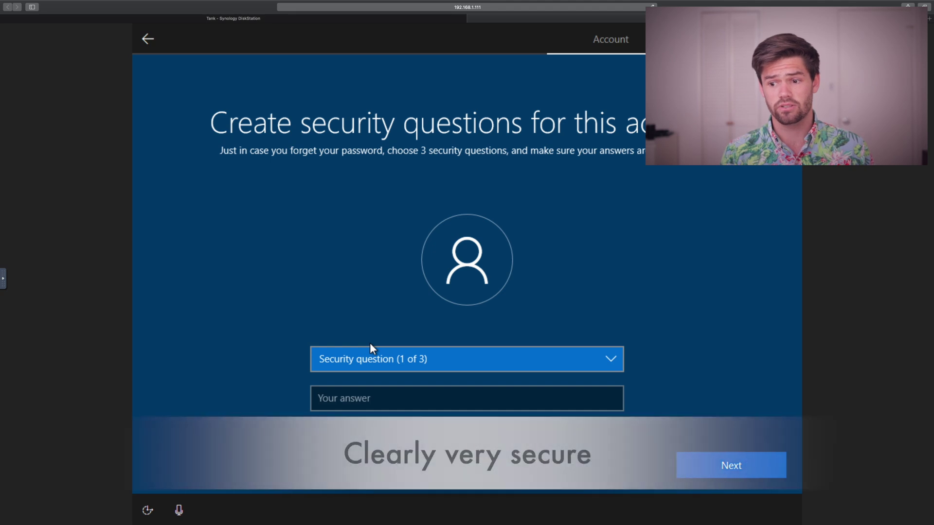
Answer the three security questions: first pet's name, city, and childhood nickname.
click(377, 358)
click(387, 372)
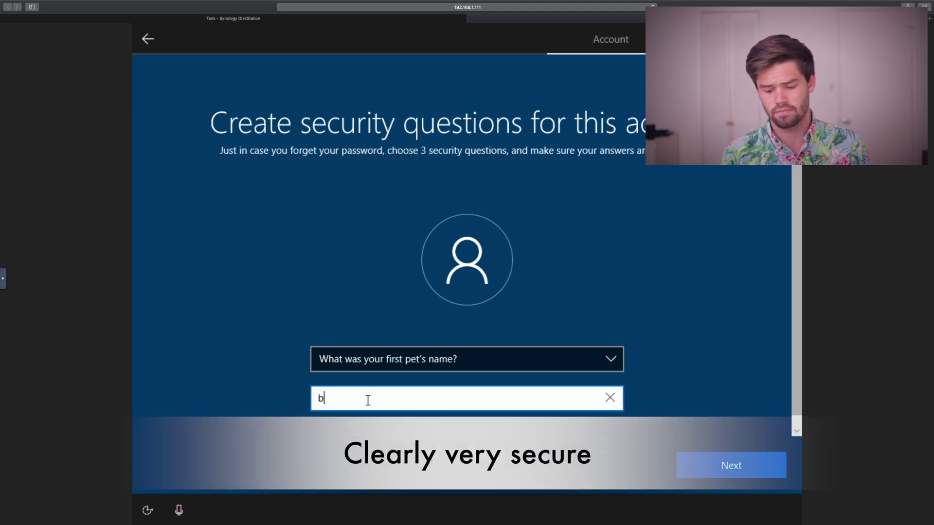
click(707, 464)
click(413, 359)
click(413, 369)
click(704, 465)
click(416, 359)
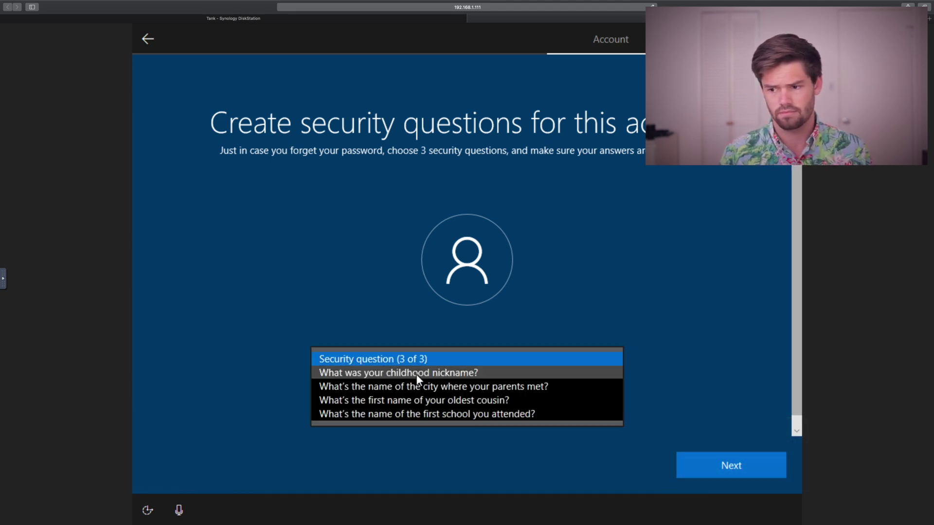
click(416, 371)
click(749, 464)
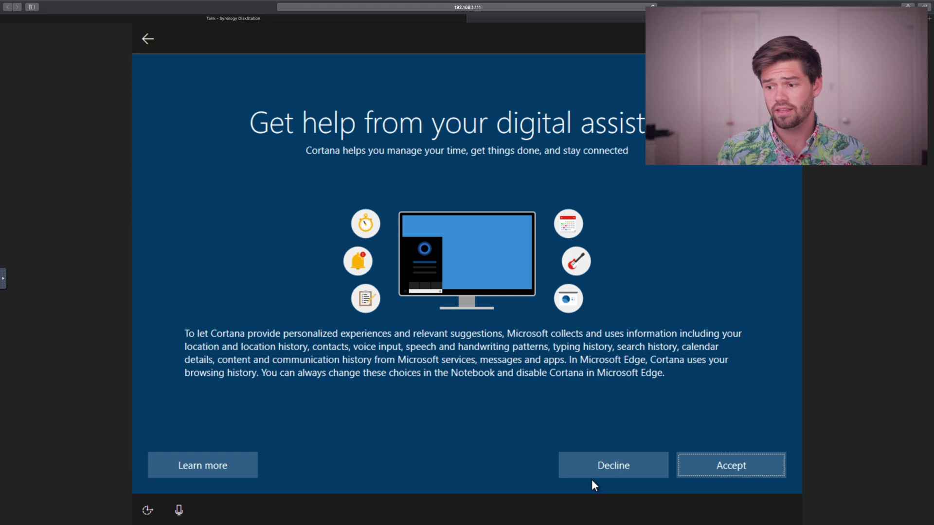
Decline Cortana, turn off all privacy options with Basic diagnostic data, and accept.
click(583, 469)
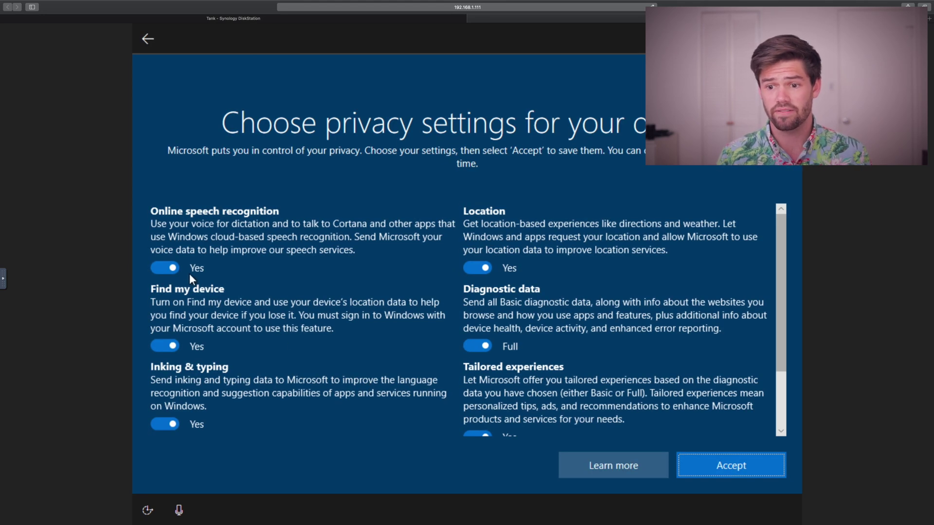
click(176, 268)
click(168, 358)
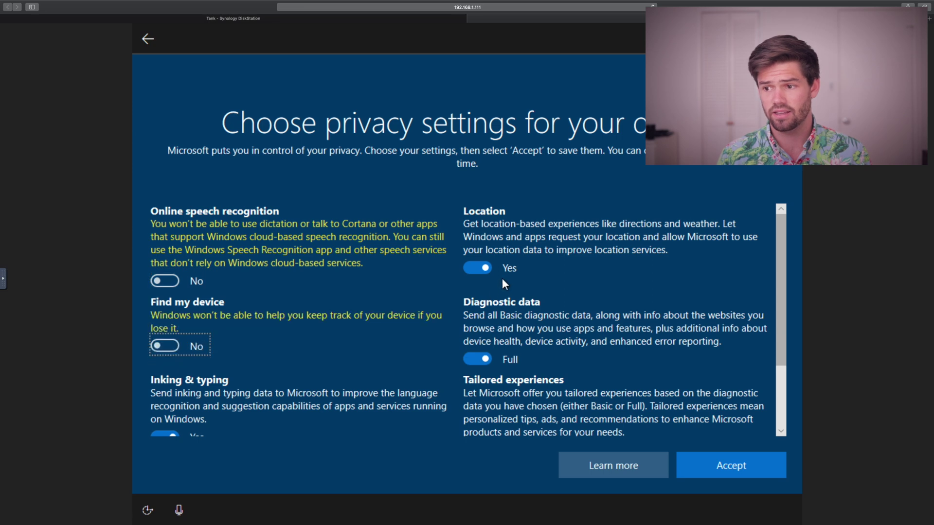
click(498, 270)
click(504, 359)
scroll(504, 351, down, 2)
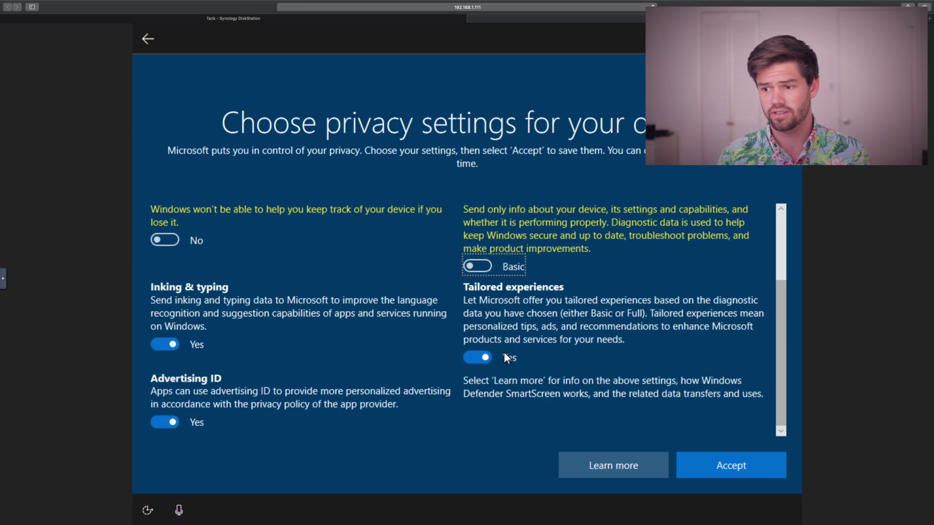
click(504, 352)
click(166, 356)
click(166, 422)
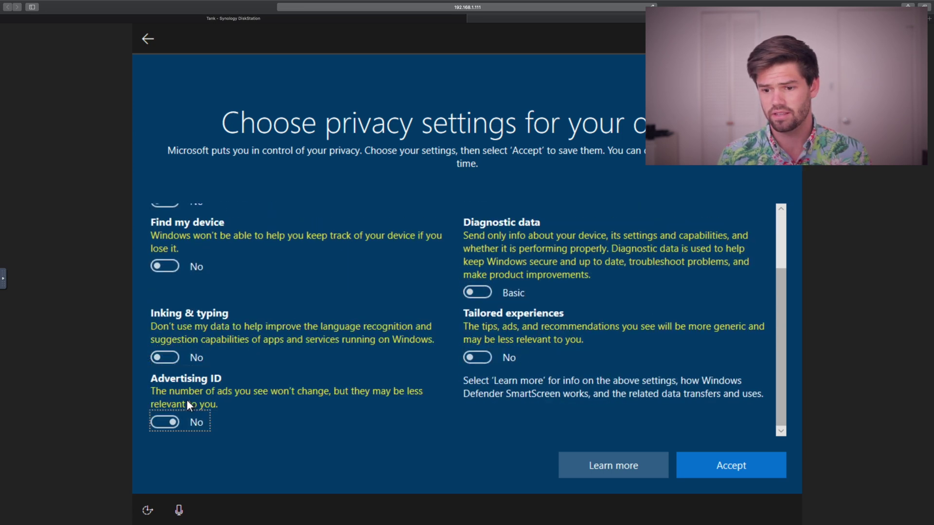
click(715, 465)
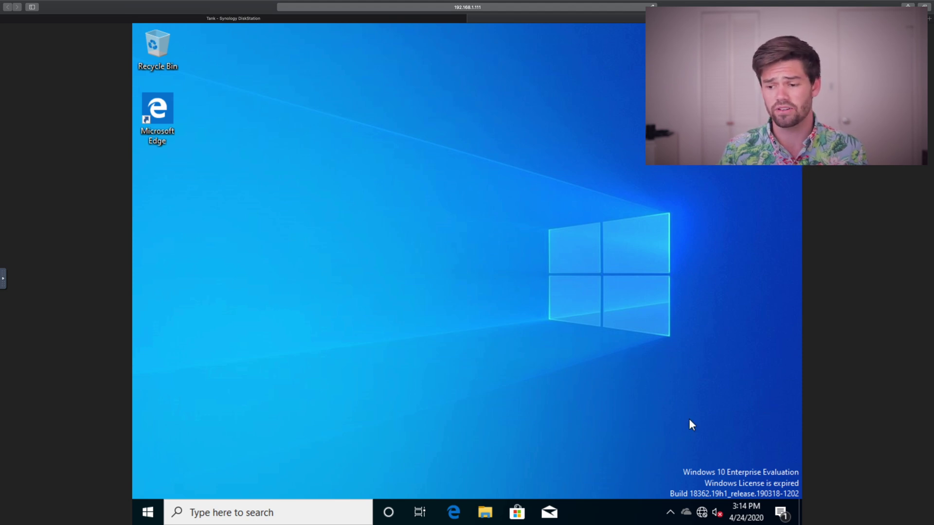
Open File Explorer from the taskbar on the new Windows desktop.
click(485, 524)
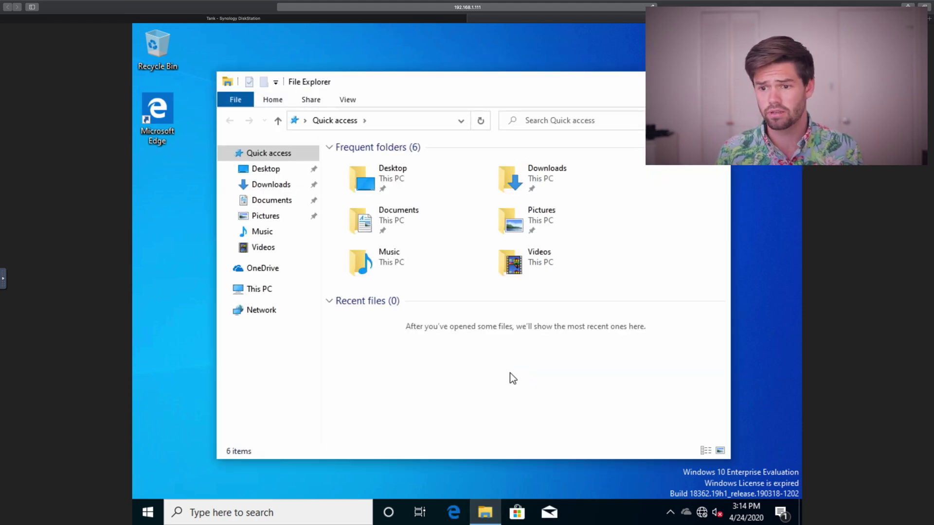
Launch Synology_VMM_Guest_Tool from the SYNOLOGY_VMMTOOL disc drive in This PC.
click(248, 290)
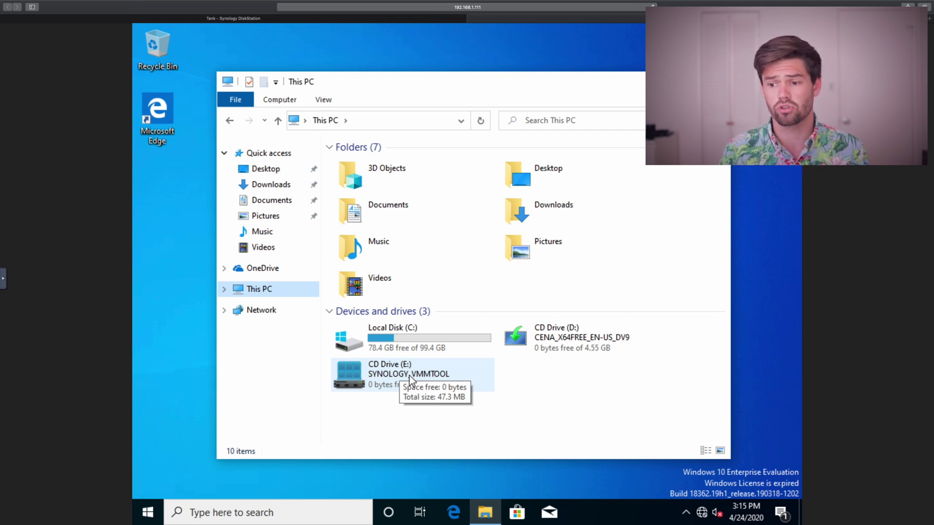
double_click(409, 375)
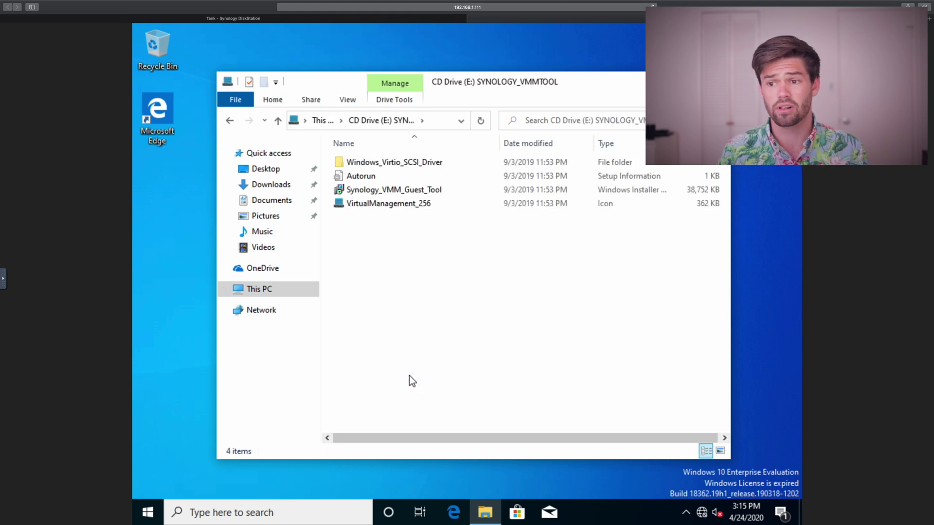
double_click(421, 189)
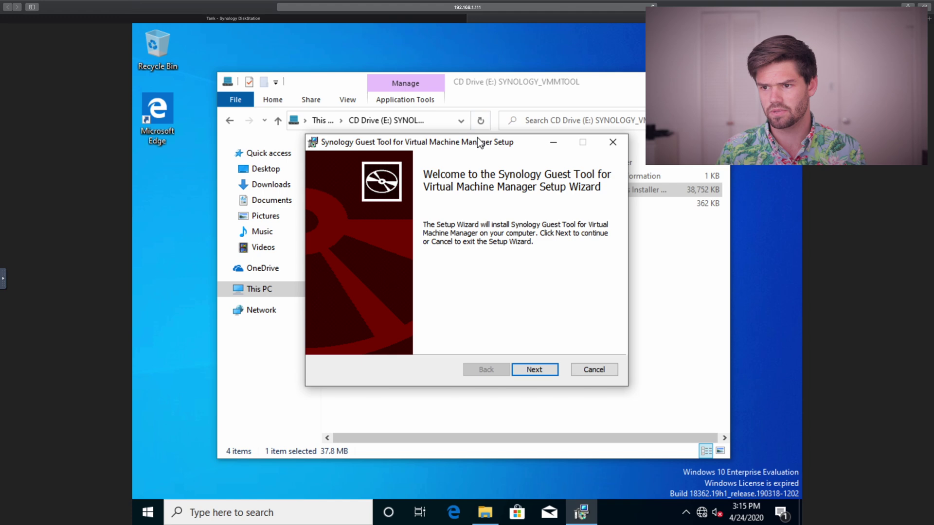
drag(478, 142, 479, 105)
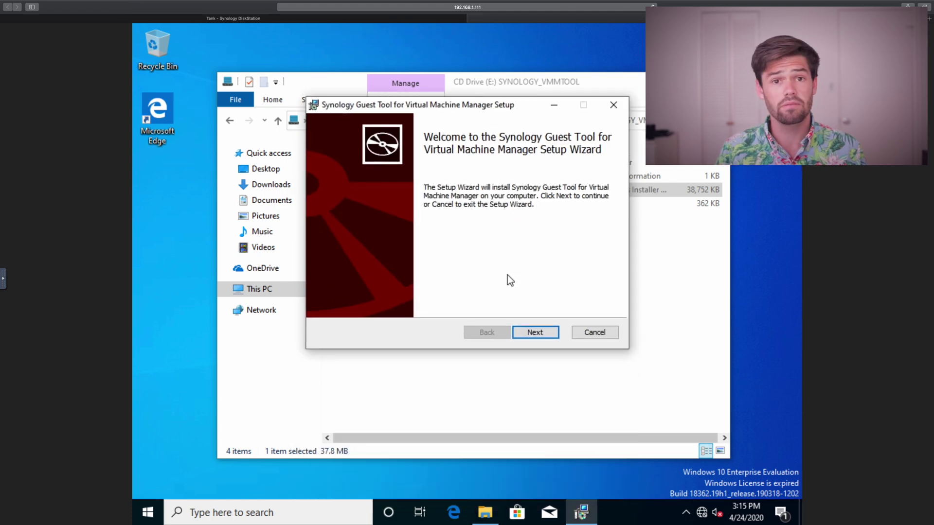
Accept the license, install the guest tool to the default folder, and restart Windows.
click(538, 334)
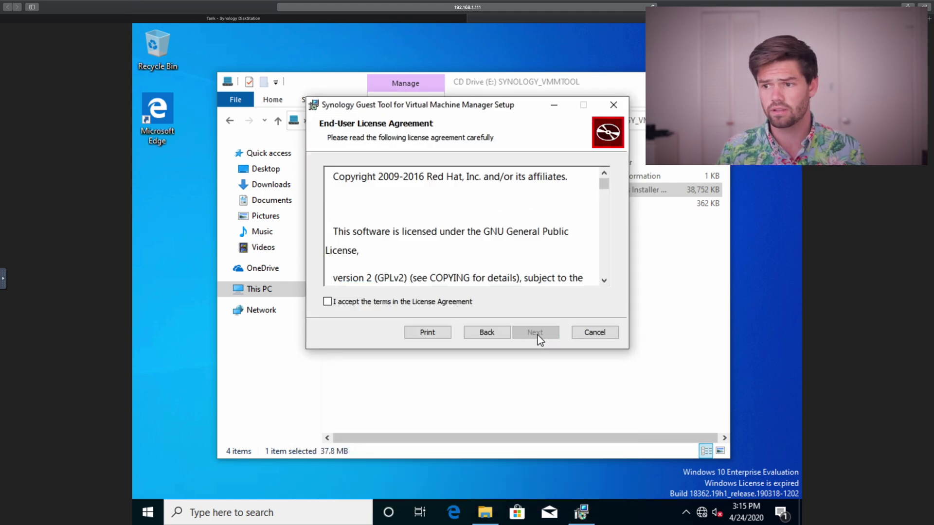
click(327, 301)
click(551, 333)
click(552, 333)
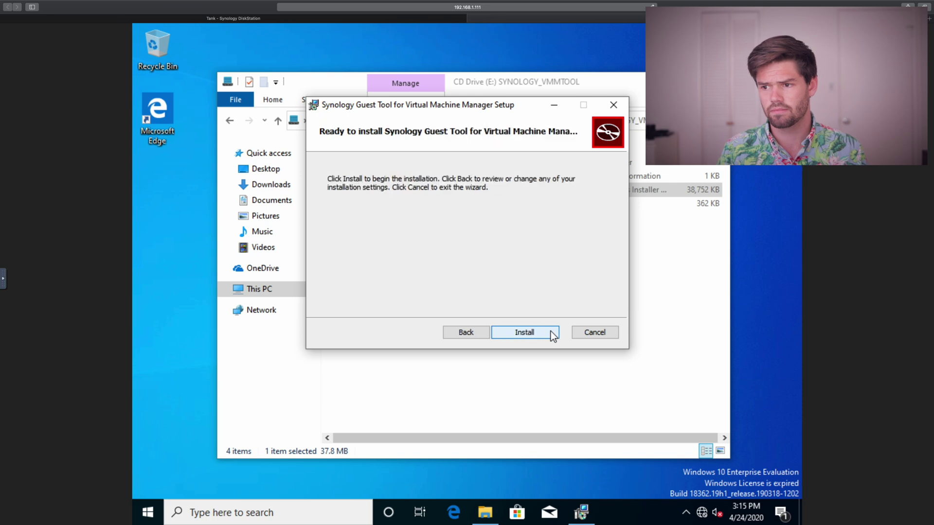
click(550, 332)
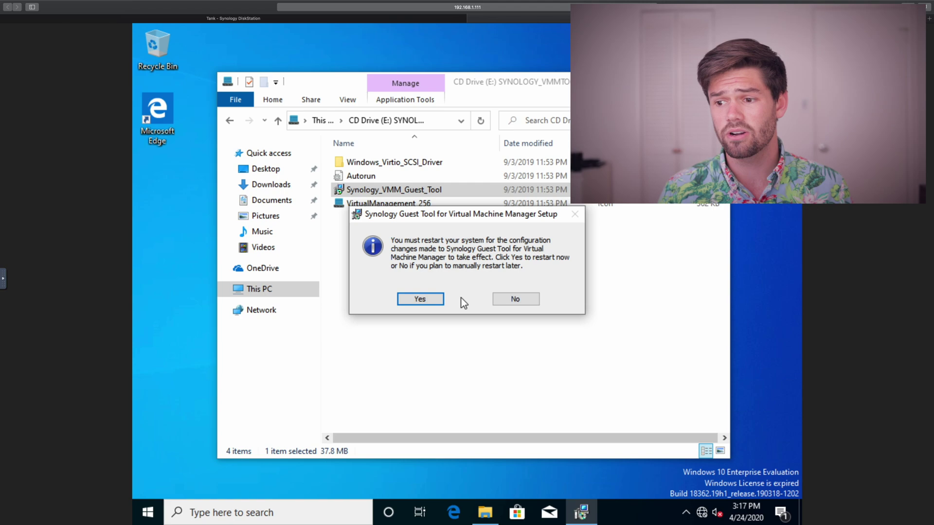
click(433, 300)
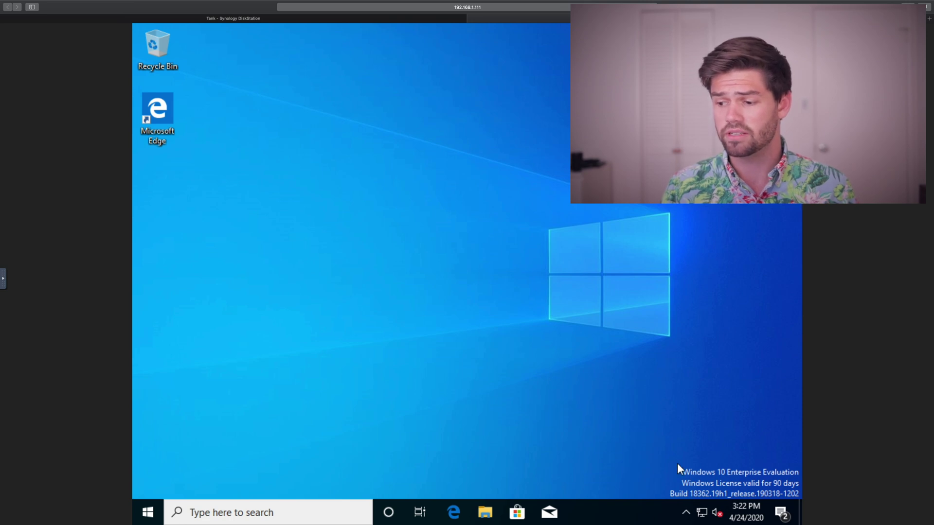
Disable and then re-enable the Ethernet adapter from Network & Internet adapter options.
click(702, 514)
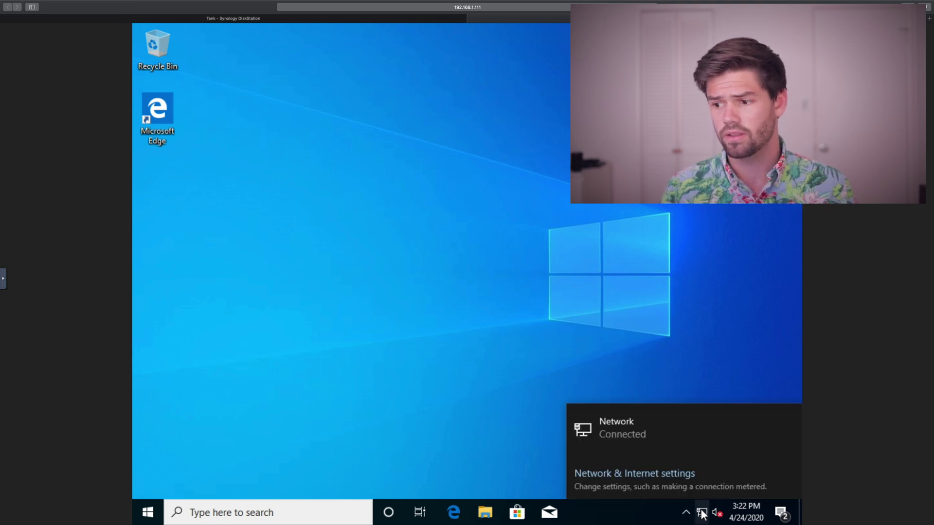
click(657, 435)
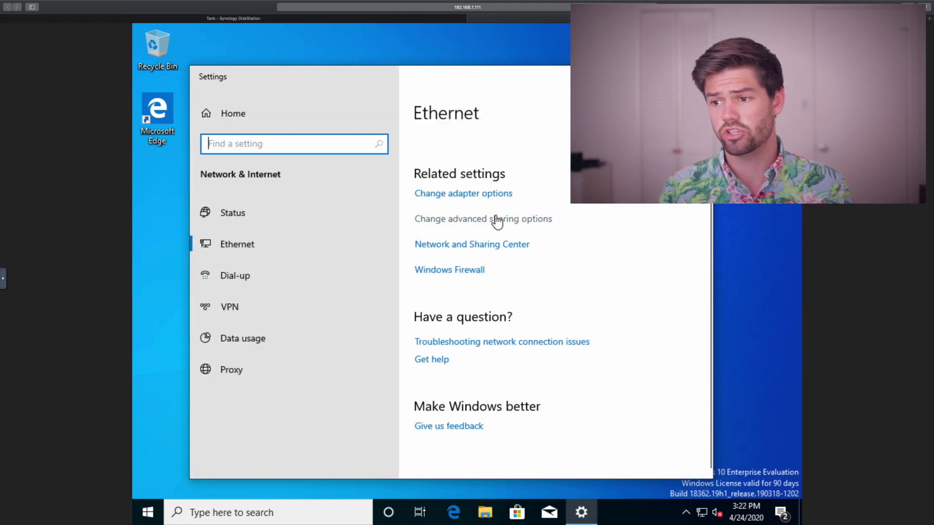
click(489, 197)
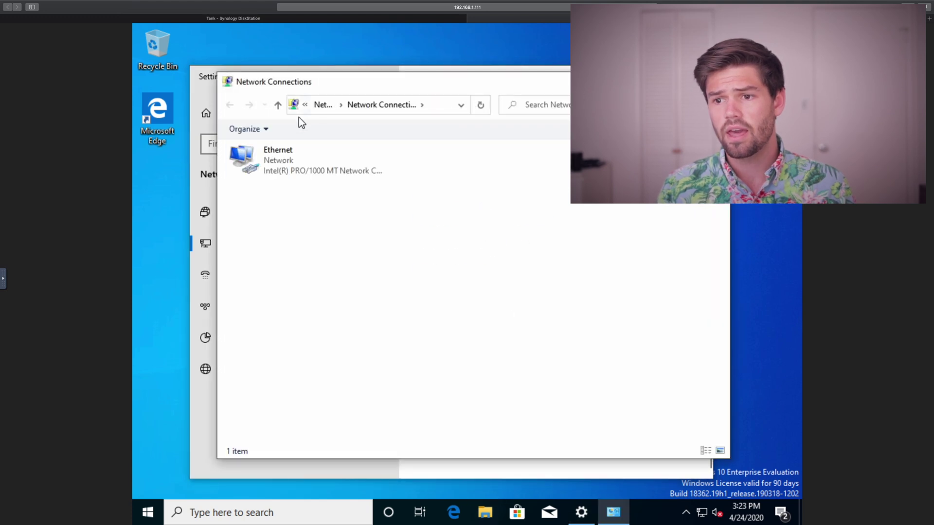
click(290, 153)
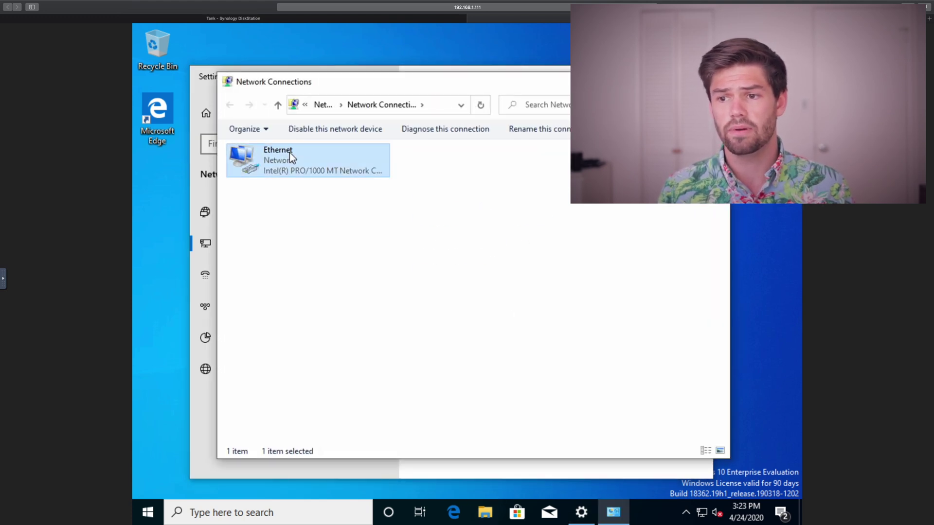
click(319, 134)
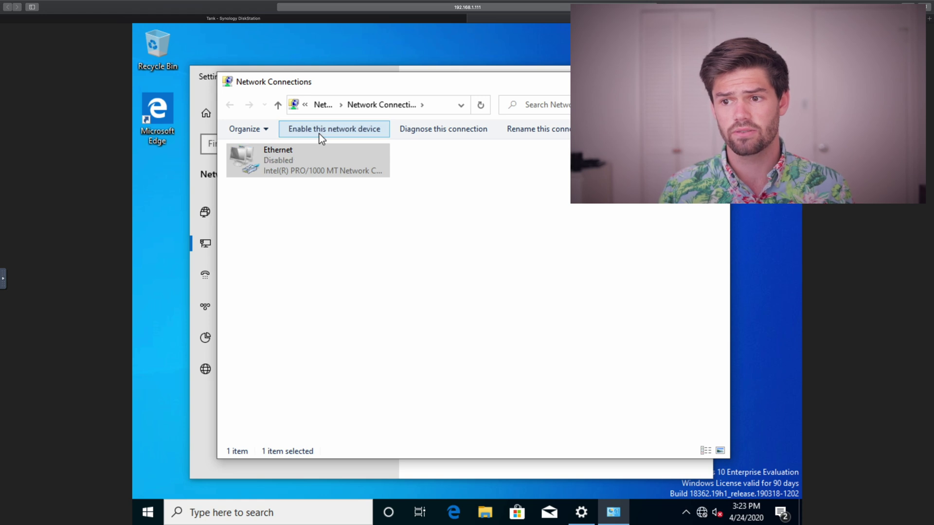
click(319, 135)
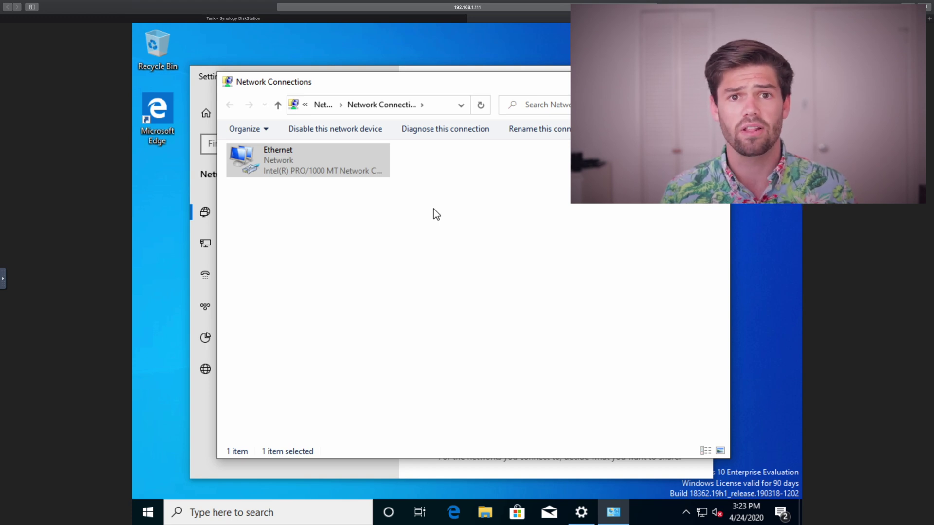
Close the Network Connections and network settings windows.
key(alt+F4)
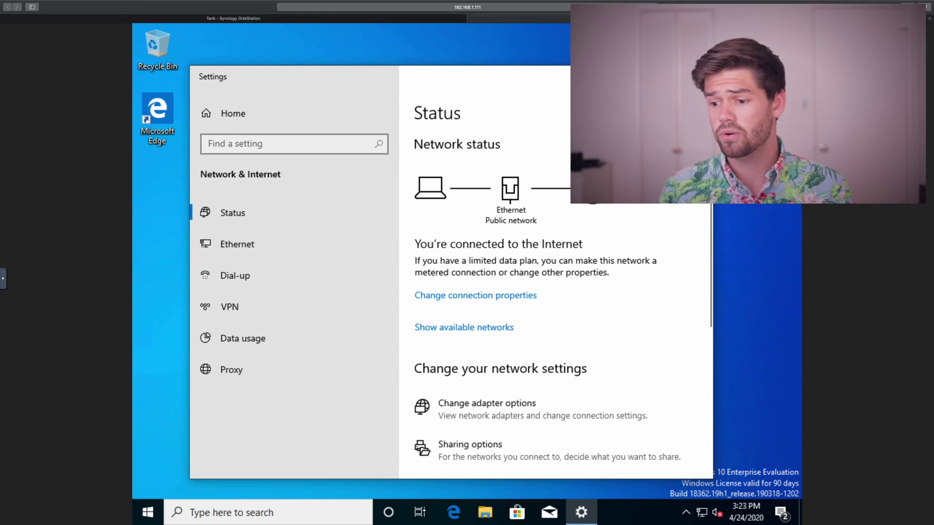
key(alt+F4)
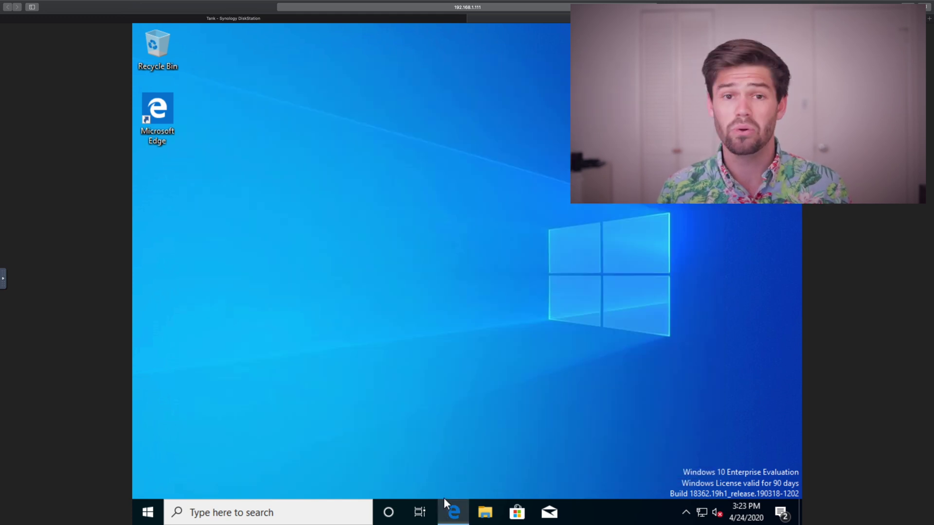
click(445, 501)
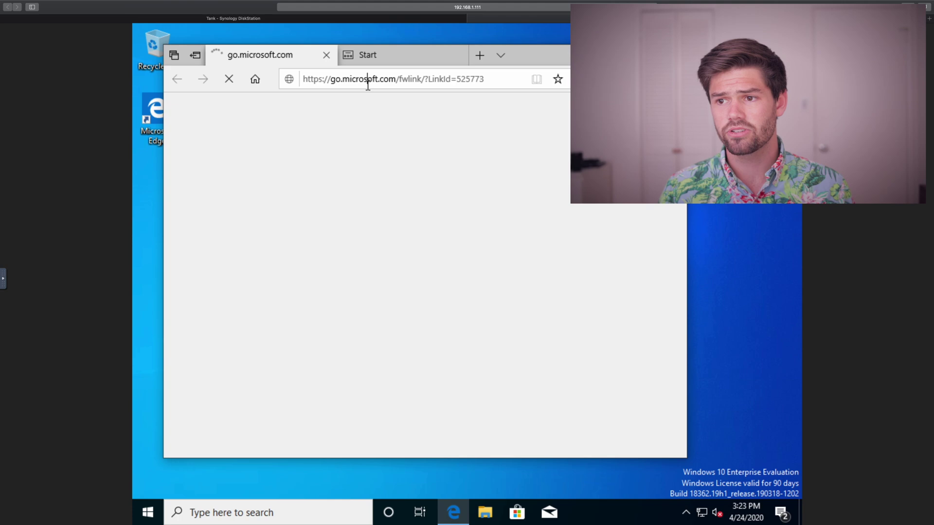
In Edge, enter 'youtu' in the address bar and scroll the loaded page.
click(368, 83)
text(youtube.com/channel/UC_n6DdR6FClpCbWnNM7Zp6A)
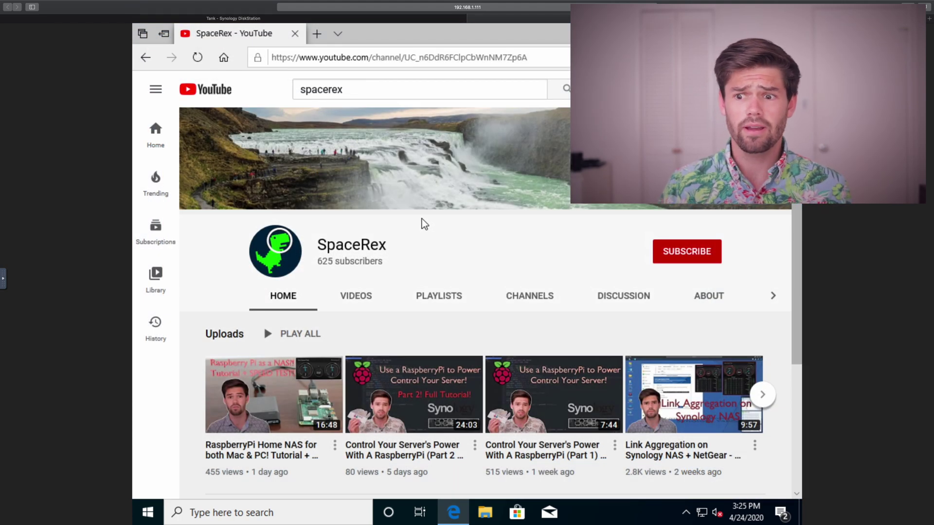
scroll(420, 220, down, 4)
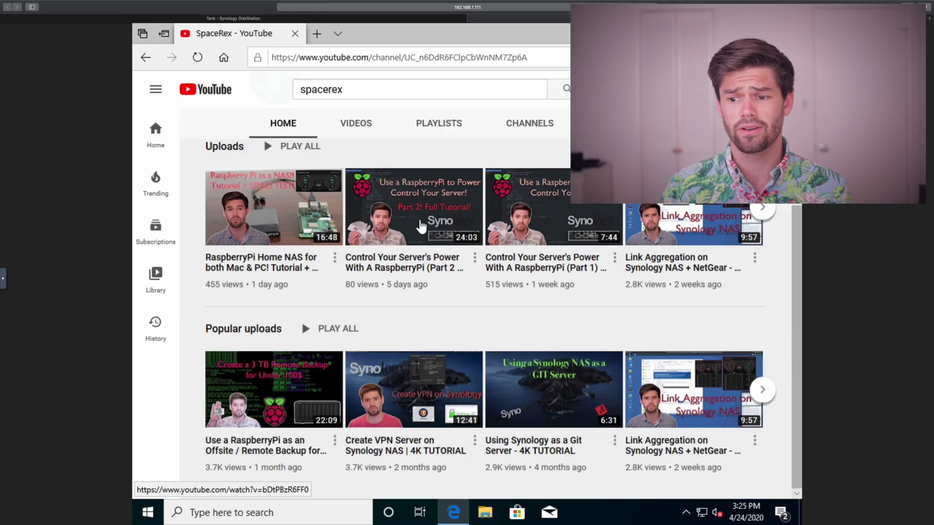
scroll(421, 226, up, 4)
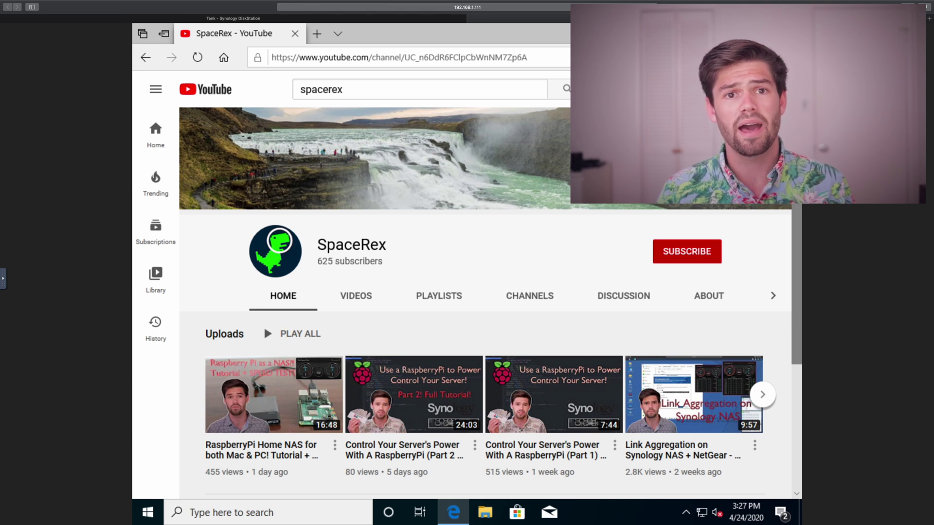
click(213, 21)
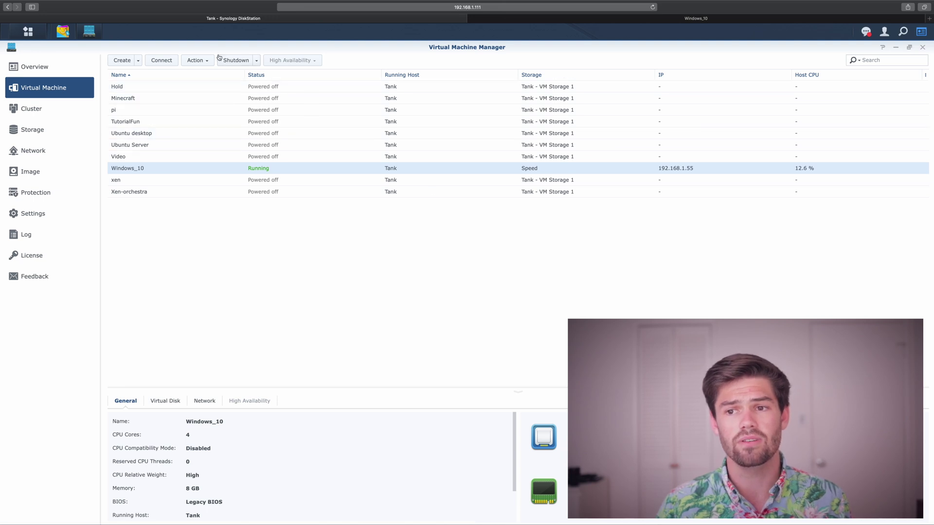
Shut down and confirm the Windows_10 VM, then view its console showing shutdown.
click(228, 61)
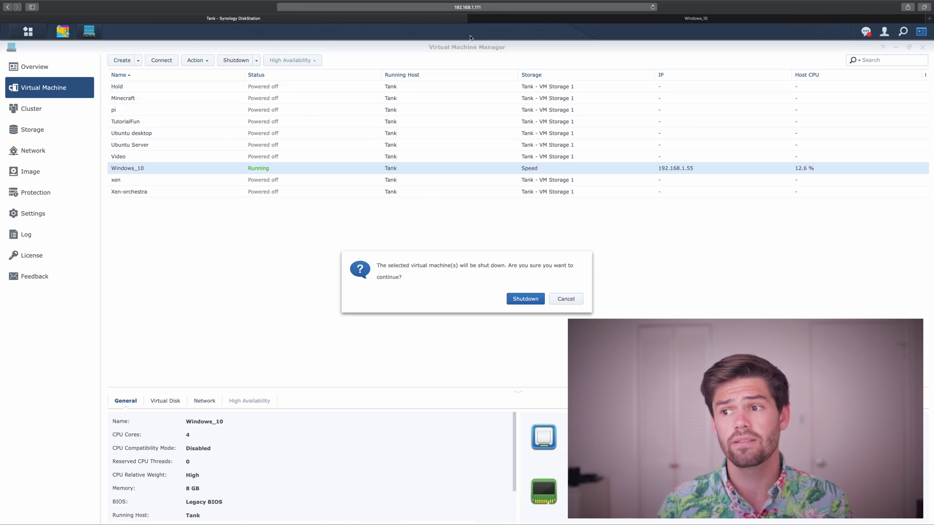
click(524, 299)
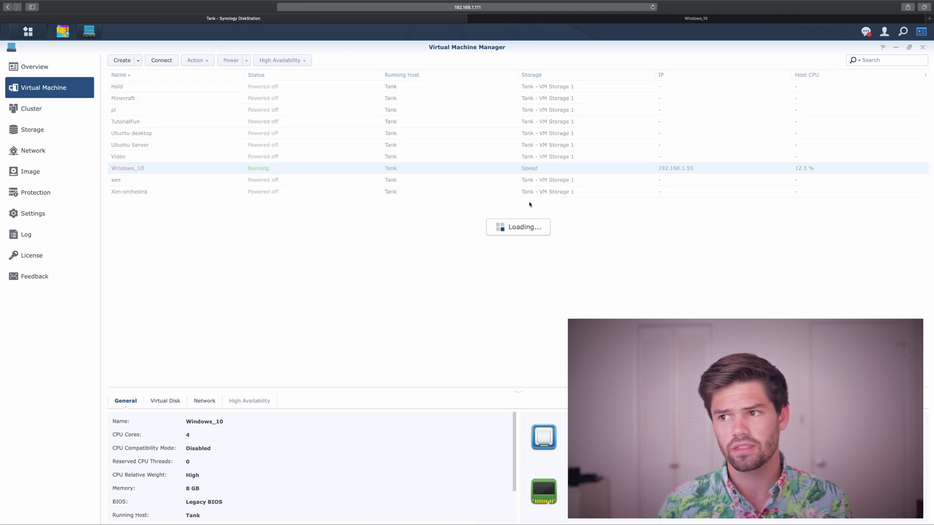
click(556, 21)
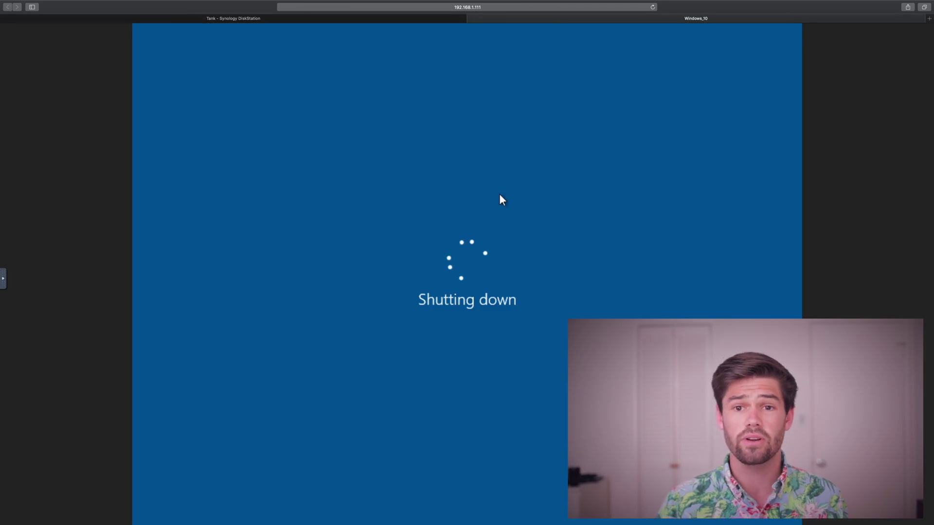